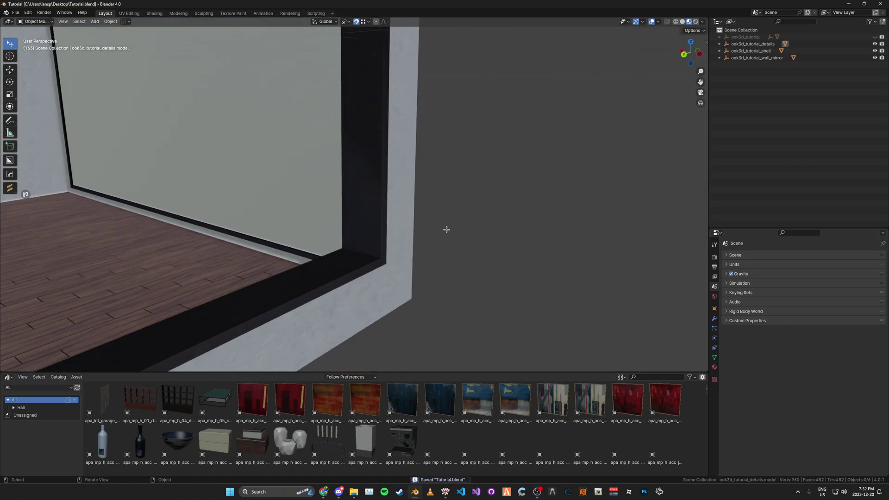
Step: Bring the room's windows and wood floor into view and save the blend file
scroll(447, 230, "down", 2)
key("z")
left_click(514, 234)
key("z")
left_click(494, 298)
middle_click_drag(390, 270, 431, 225)
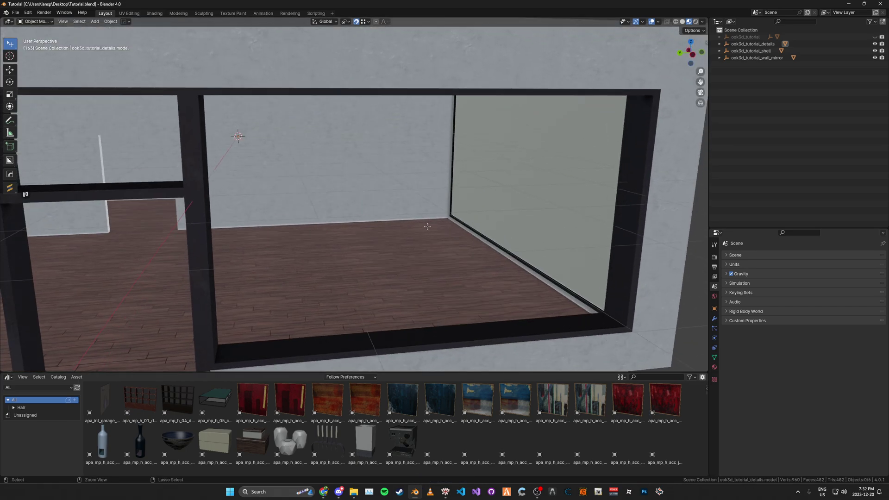
key("ctrl+s")
Step: Enlarge the Asset Browser area, orient the view toward the room's inner corner, and save the file again
left_click_drag(295, 373, 318, 389)
middle_click_drag(319, 341, 439, 282, "shift")
scroll(367, 272, "up", 1)
middle_click_drag(327, 271, 440, 274)
scroll(413, 280, "up", 1)
key("ctrl+s")
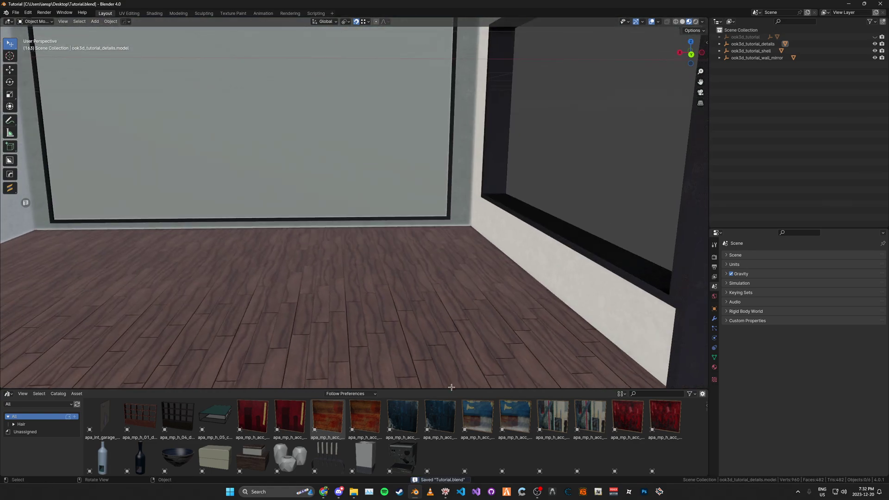
left_click_drag(452, 390, 438, 344)
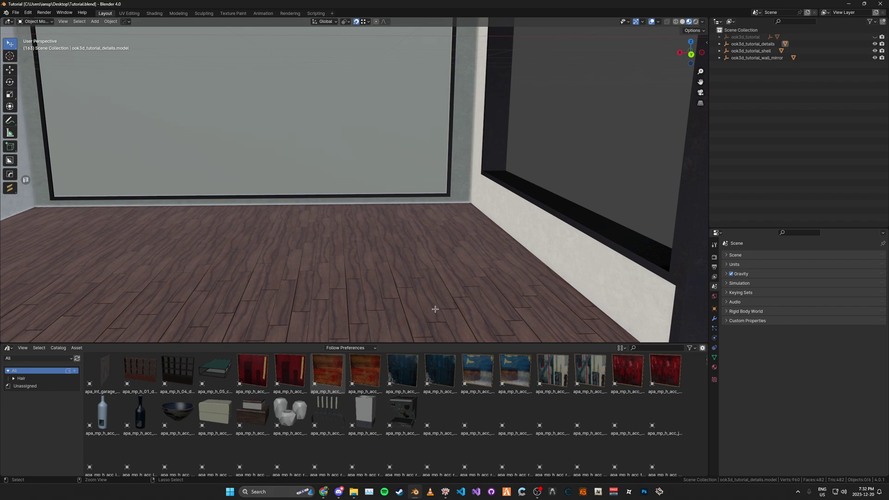
scroll(433, 269, "up", 5)
scroll(432, 270, "down", 5)
middle_click_drag(415, 267, 344, 269)
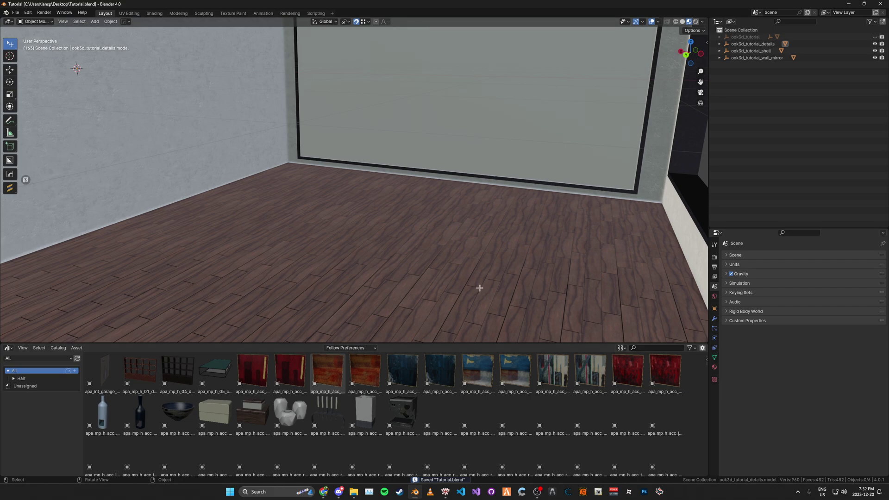
Step: Examine the Interior Props asset library's path and import settings in the File Paths preferences
left_click(28, 13)
left_click(27, 13)
left_click(28, 13)
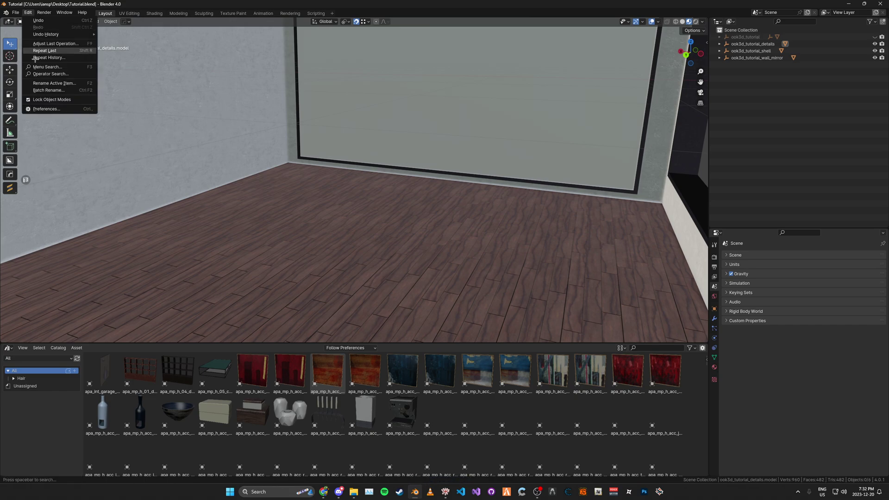
left_click(44, 109)
left_click_drag(56, 15, 208, 60)
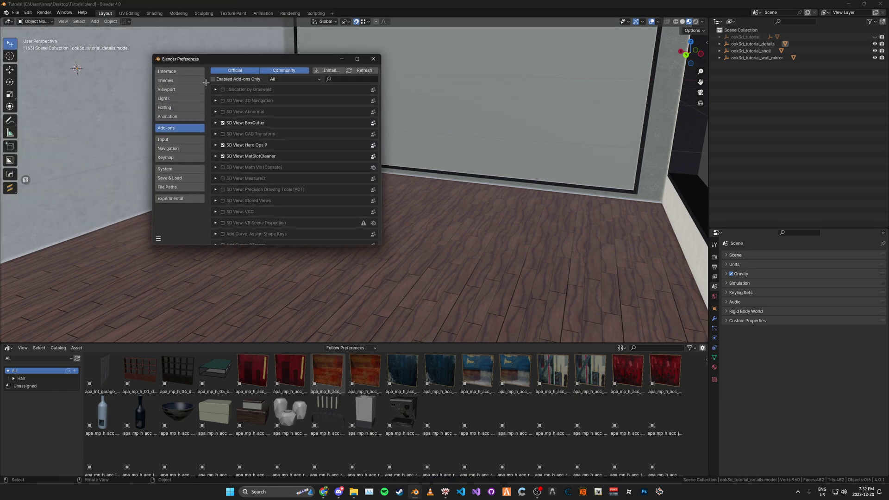
left_click(180, 186)
left_click(246, 144)
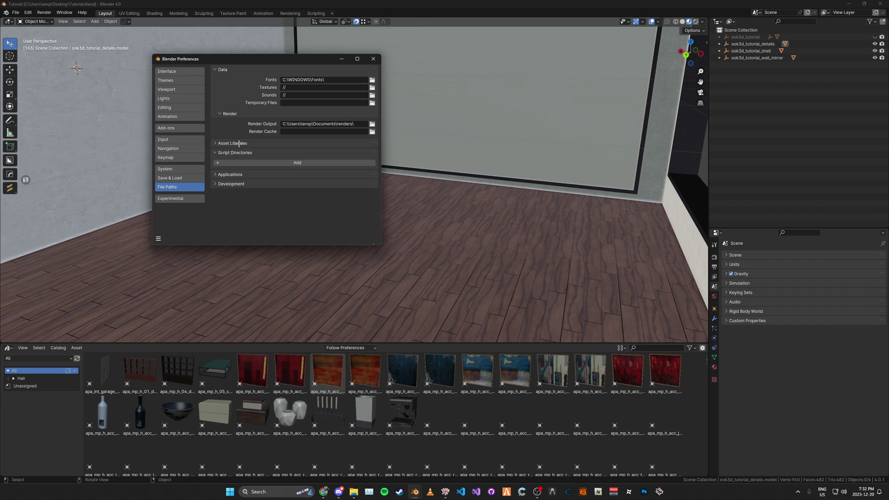
left_click(238, 144)
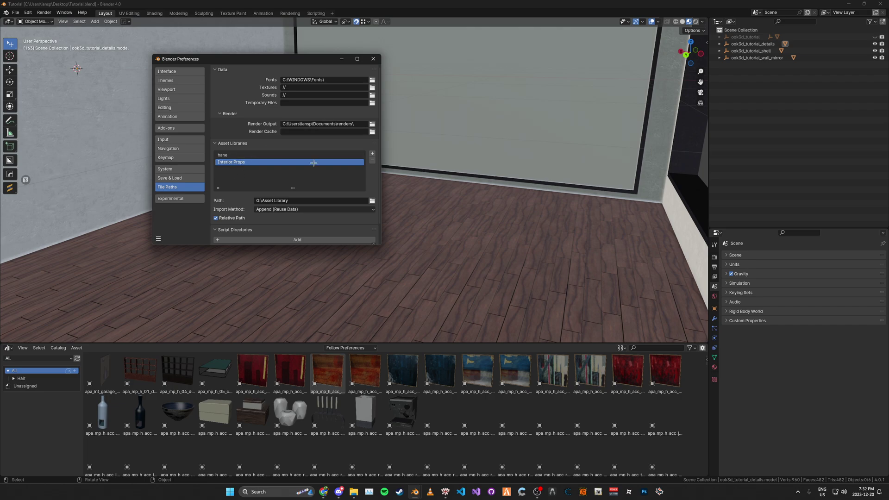
left_click(373, 59)
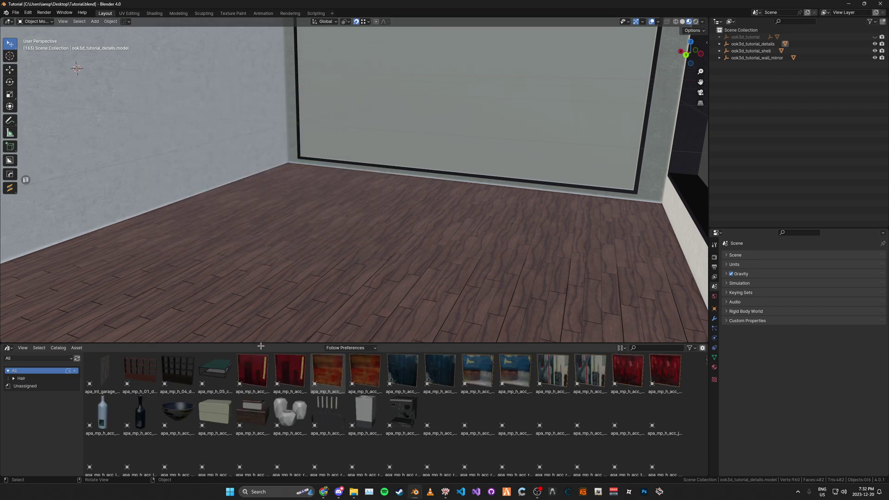
Step: Make the assets area taller and set its editor type to Asset Browser
left_click_drag(262, 342, 35, 315)
left_click(9, 319)
left_click(8, 319)
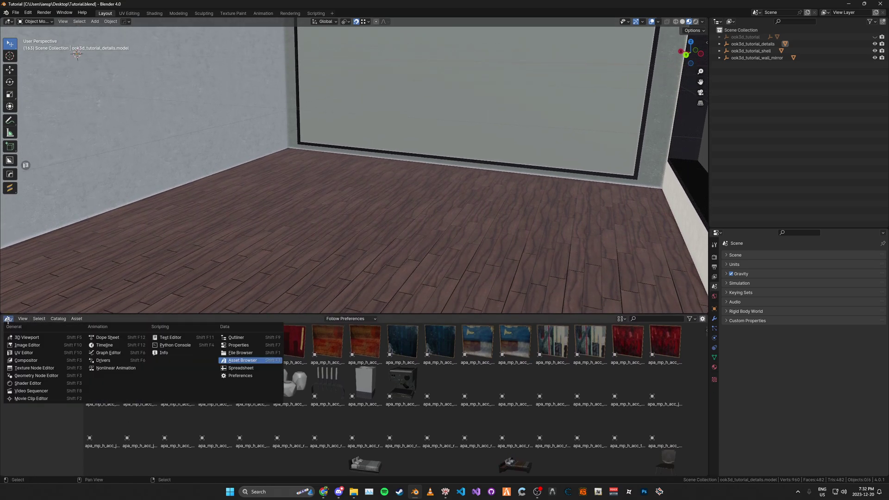
left_click(223, 360)
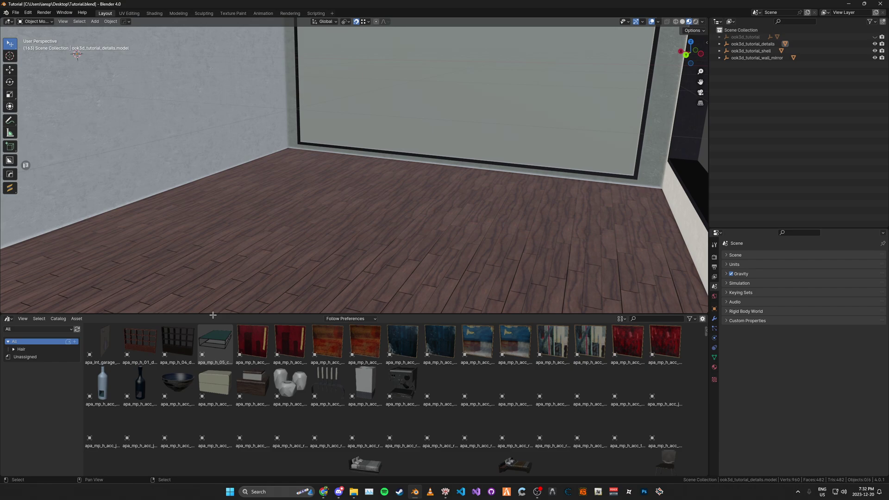
Step: Switch the asset source to the Interior Props library, readjust the browser's height, and save the file
left_click_drag(213, 315, 203, 329)
left_click(39, 343)
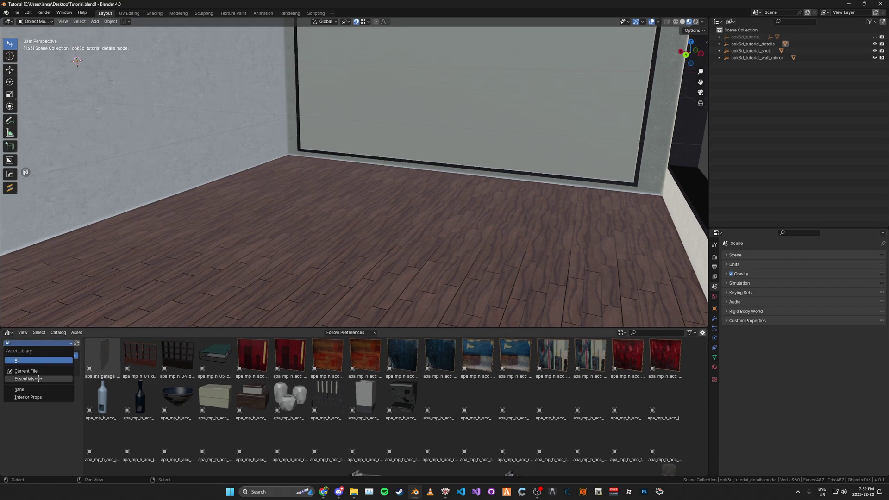
left_click(36, 397)
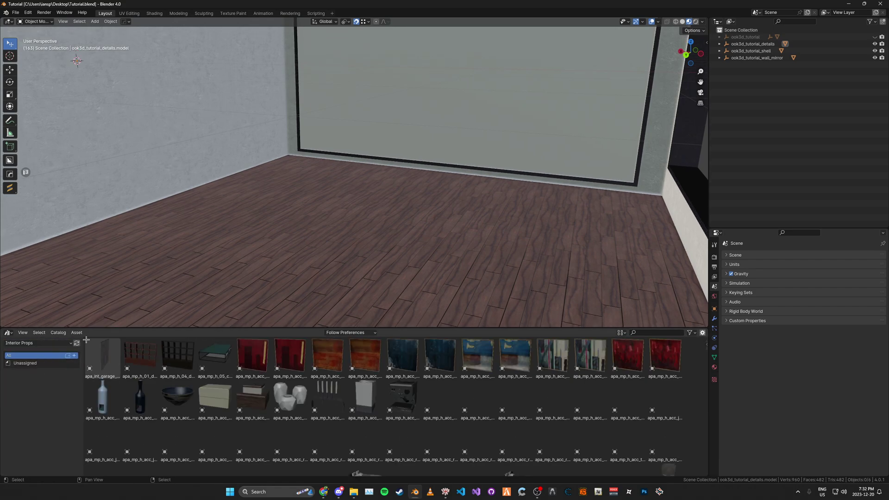
left_click_drag(96, 330, 96, 304)
key("ctrl+s")
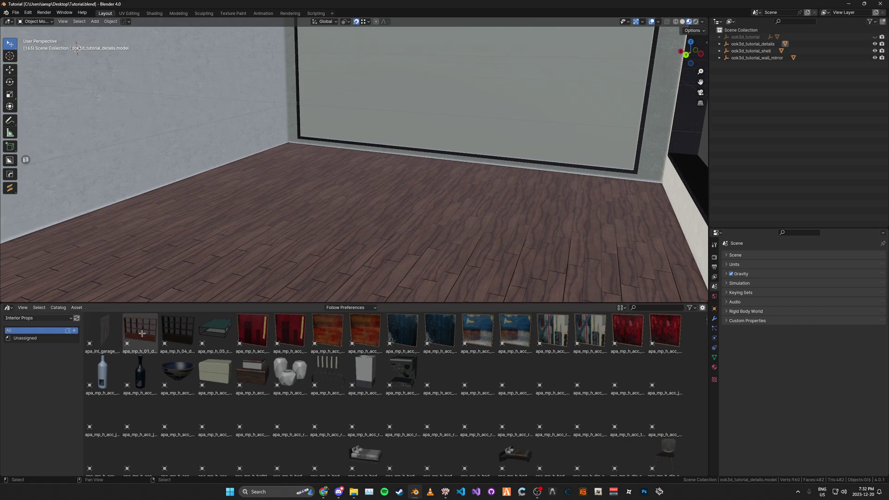
Step: Search the asset library for "table" and place tr_int1_mod_table on the room's wood floor
type("table")
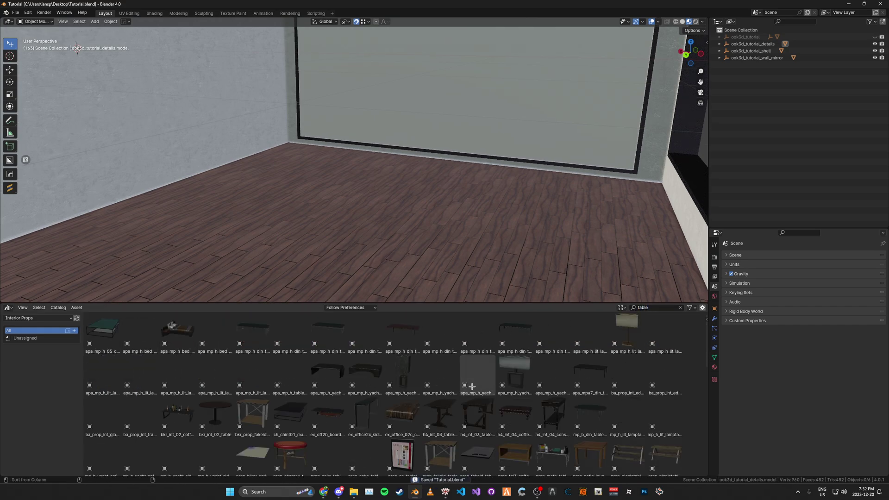
left_click_drag(478, 416, 472, 268)
middle_click_drag(472, 269, 454, 238)
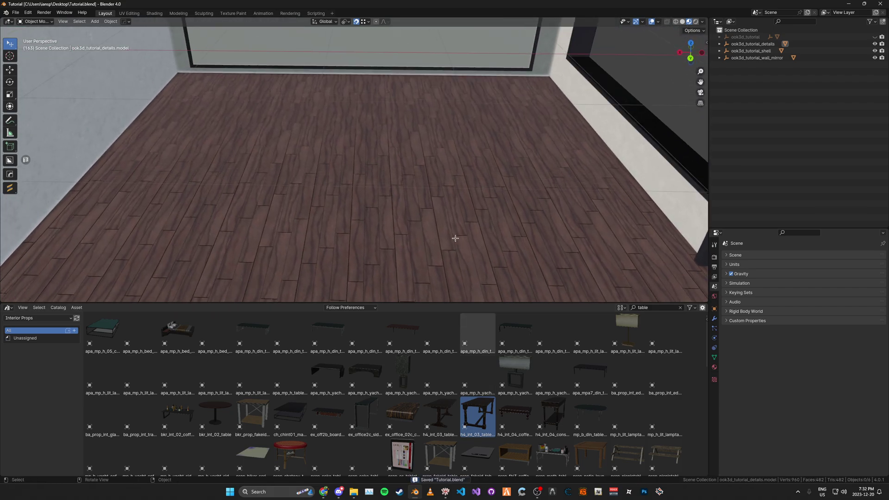
scroll(386, 373, "down", 3)
scroll(386, 374, "down", 1)
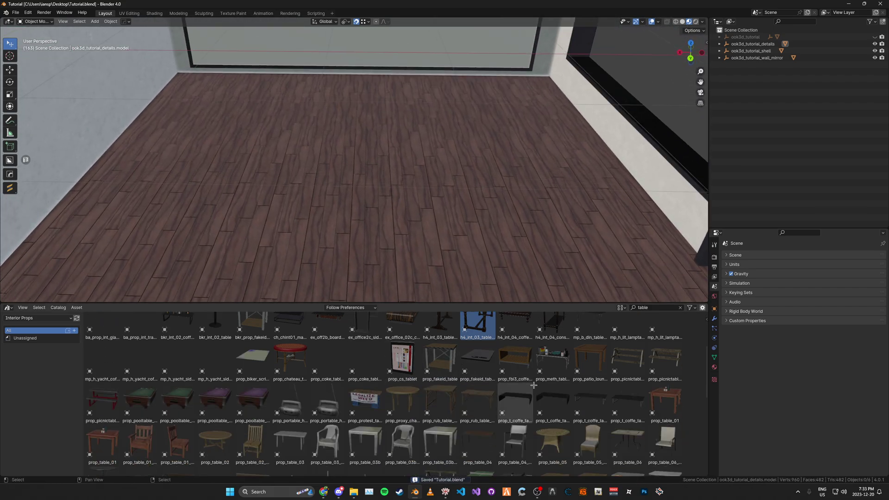
scroll(510, 395, "down", 4)
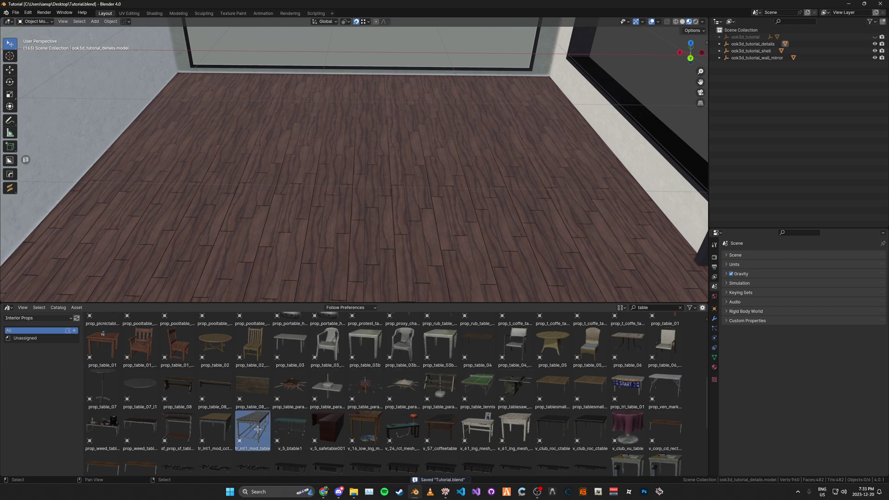
left_click_drag(252, 429, 353, 164)
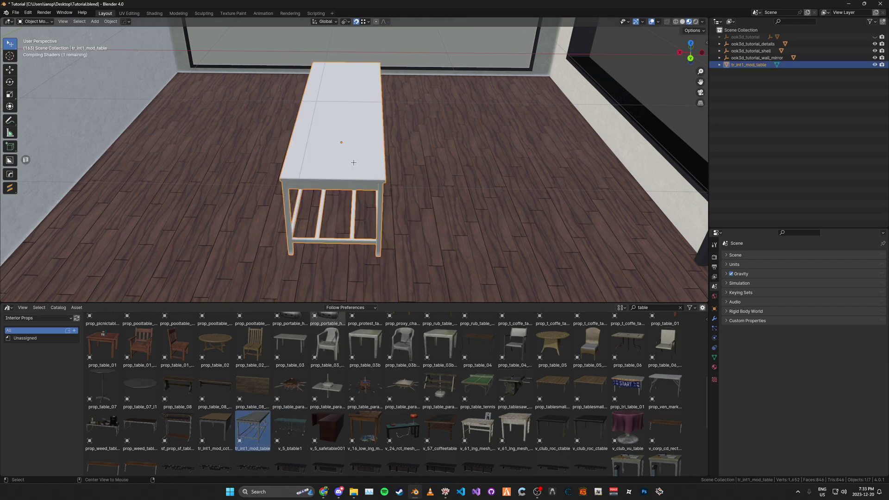
Step: Move the table along X by about 0.98 m, plus a further 0.75 m or so
scroll(353, 164, "up", 1)
mouse_move(407, 190)
middle_mouse_down()
mouse_move(320, 157)
mouse_move(399, 186)
middle_mouse_up()
scroll(325, 163, "down", 2)
key("g")
key("x")
left_click(326, 200)
middle_click_drag(325, 200, 246, 188)
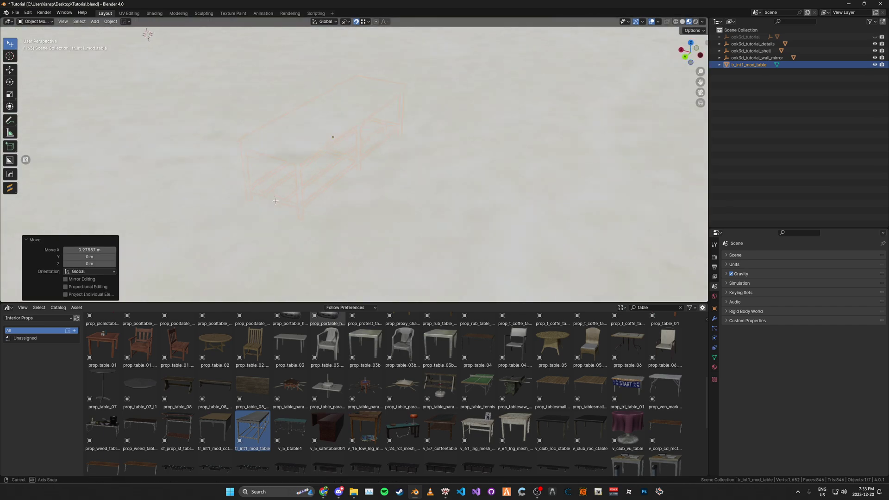
scroll(297, 188, "up", 3)
middle_click_drag(325, 190, 355, 192)
key("g")
key("x")
left_click(315, 184)
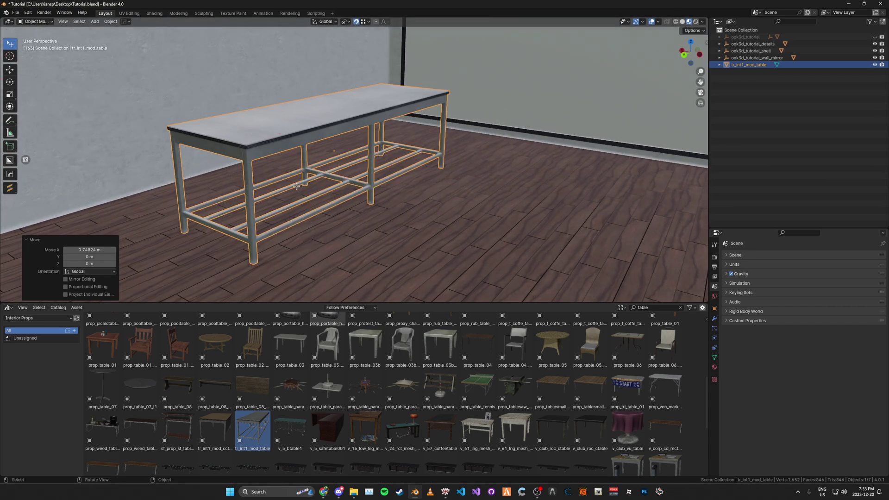
Step: Search the asset library for "chair" and place prop_off_chair_01 on the floor between the table and the wall
middle_click_drag(320, 265, 278, 267)
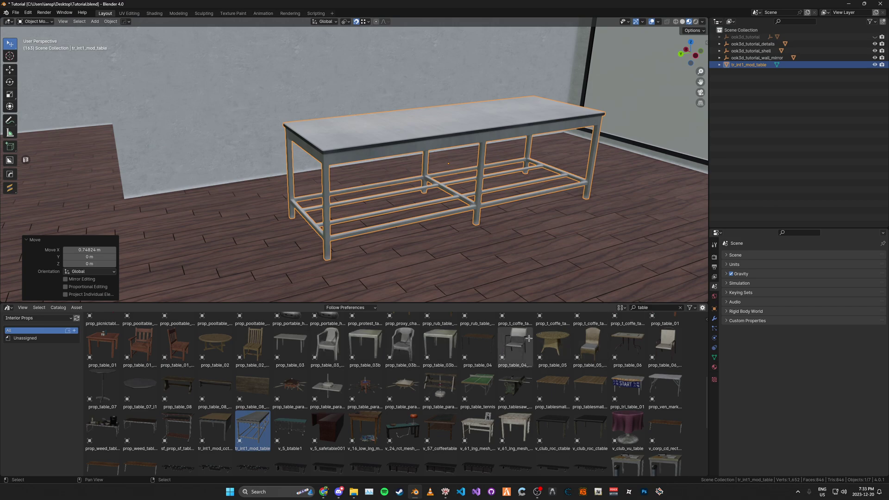
left_click(655, 308)
type("chair")
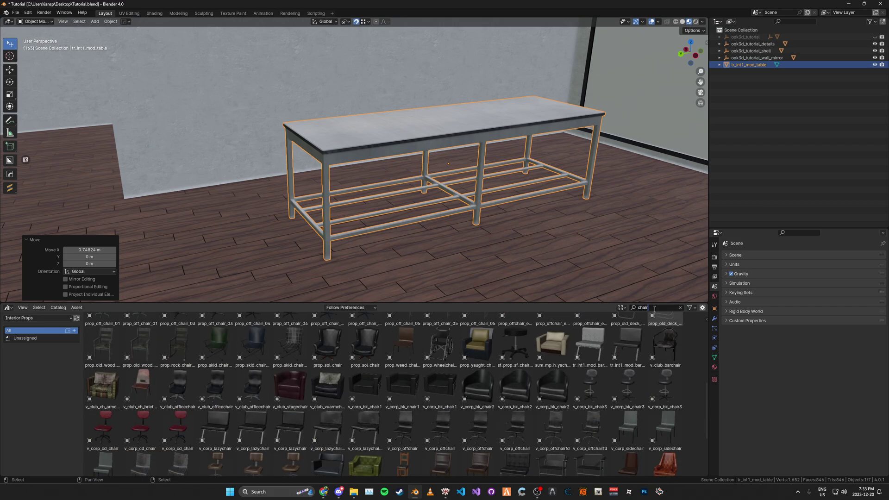
scroll(505, 390, "up", 3)
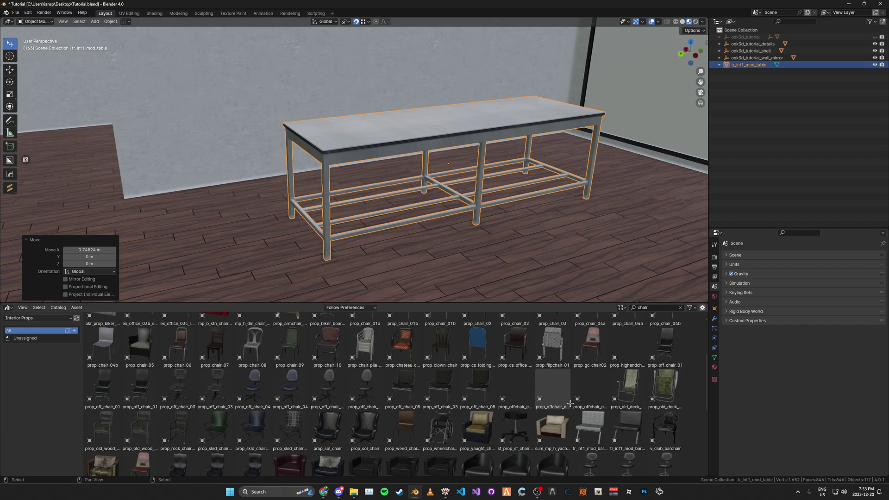
left_click(665, 346)
middle_click_drag(350, 236, 389, 301, "shift")
mouse_move(356, 153)
middle_mouse_down()
mouse_move(459, 160)
mouse_move(352, 162)
middle_mouse_up()
left_click_drag(650, 351, 425, 204)
Step: Rotate the office chair -90 degrees about Z and shift it along X by about -0.17 m
scroll(431, 199, "down", 2)
middle_click_drag(438, 183, 441, 190)
type("rz")
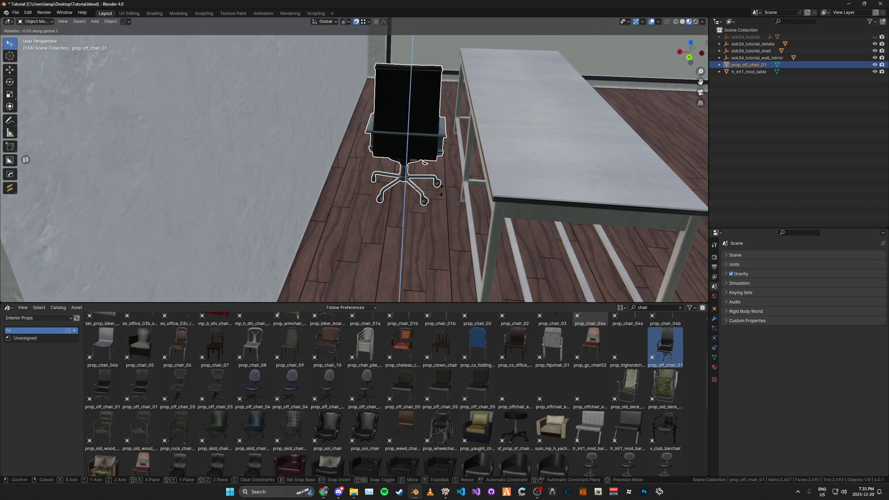
type("-90")
key("Return")
key("g")
key("x")
left_click(451, 202)
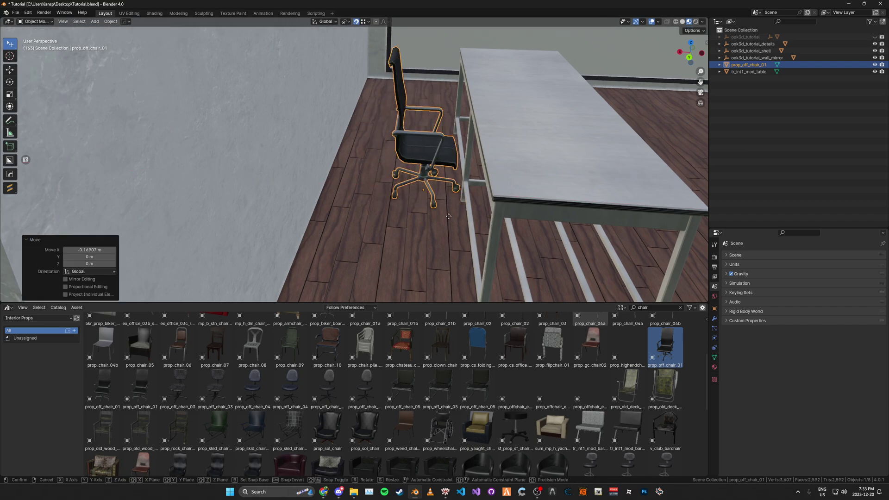
Step: Slide the office chair along Y until it is centred on the long side of the table
key("g")
key("y")
left_click(431, 233)
middle_click_drag(430, 233, 356, 210)
scroll(370, 262, "up", 1)
key("g")
key("y")
left_click(367, 259)
scroll(360, 210, "down", 4)
key("g")
key("y")
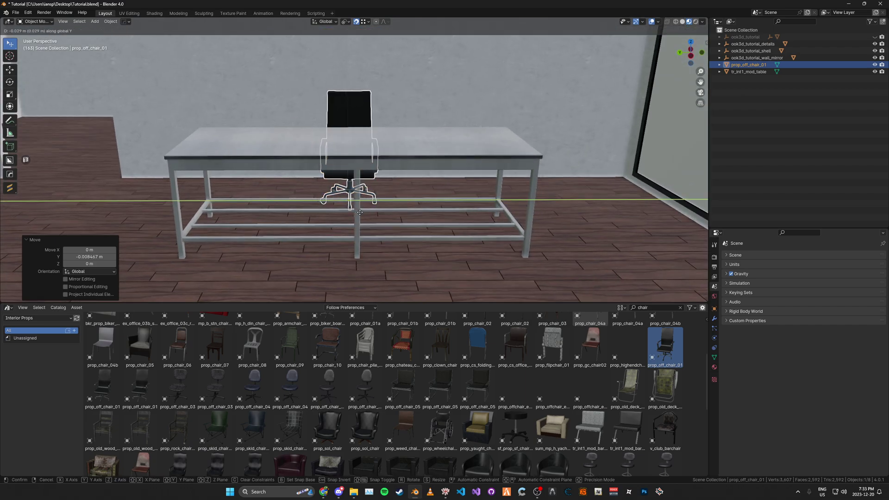
left_click(369, 214)
key("g")
key("y")
left_click(380, 214)
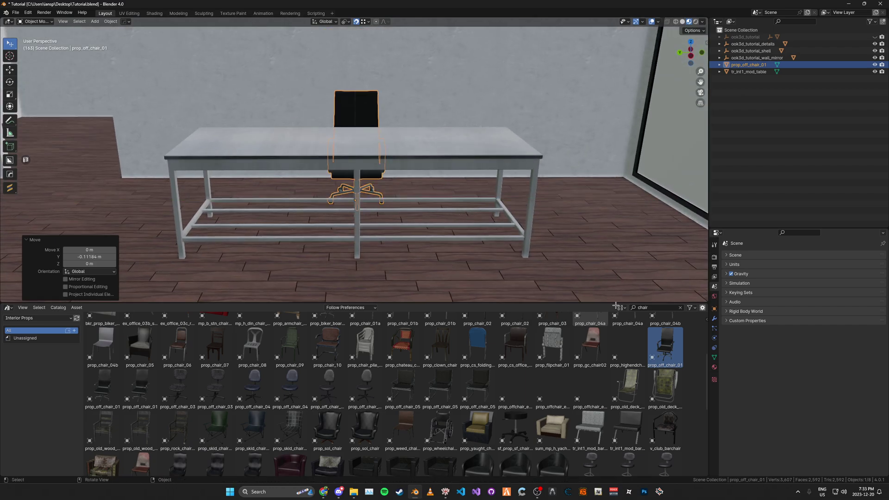
Step: Search the asset library for "monit" and place prop_monitor_01b on the tabletop
key("BackSpace")
key("BackSpace")
key("BackSpace")
key("BackSpace")
key("BackSpace")
type("monit")
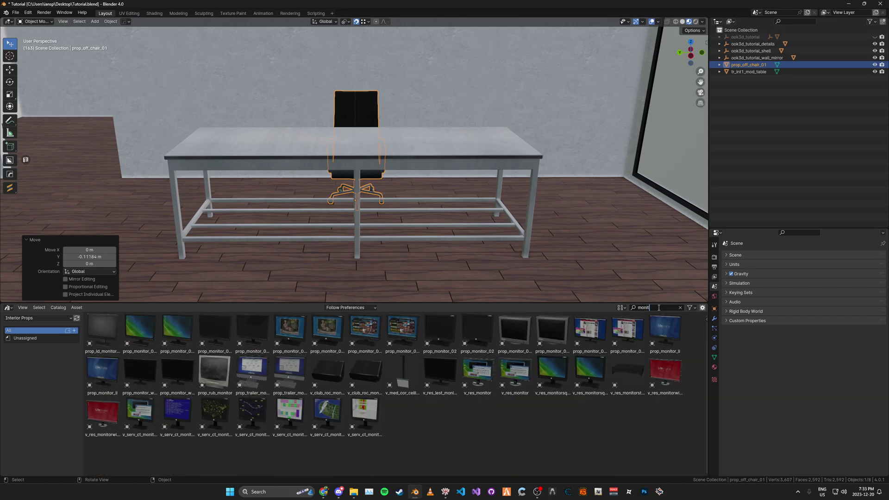
left_click(265, 321)
left_click(218, 324)
middle_click_drag(264, 190, 397, 207)
scroll(380, 132, "up", 4)
middle_click(381, 132, "alt")
middle_click_drag(380, 132, 419, 139)
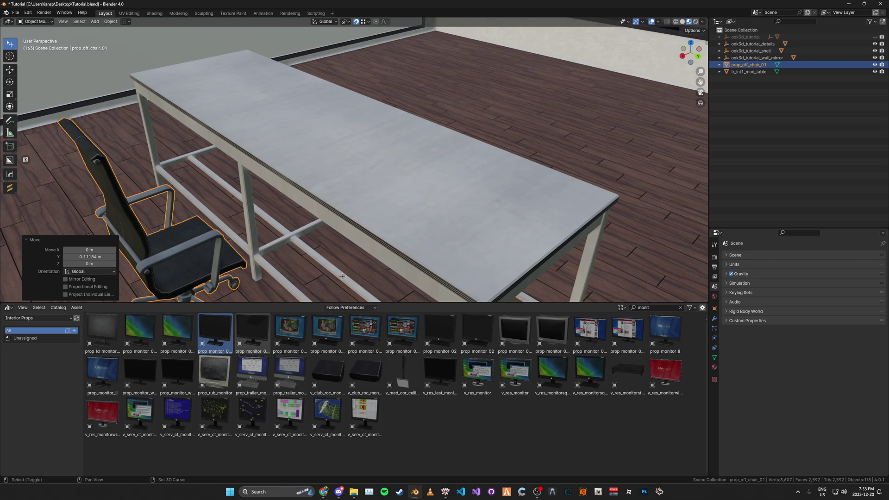
left_click_drag(216, 331, 320, 123)
Step: Rotate the monitor 90 degrees about the Z axis so its screen faces the chair
type("r")
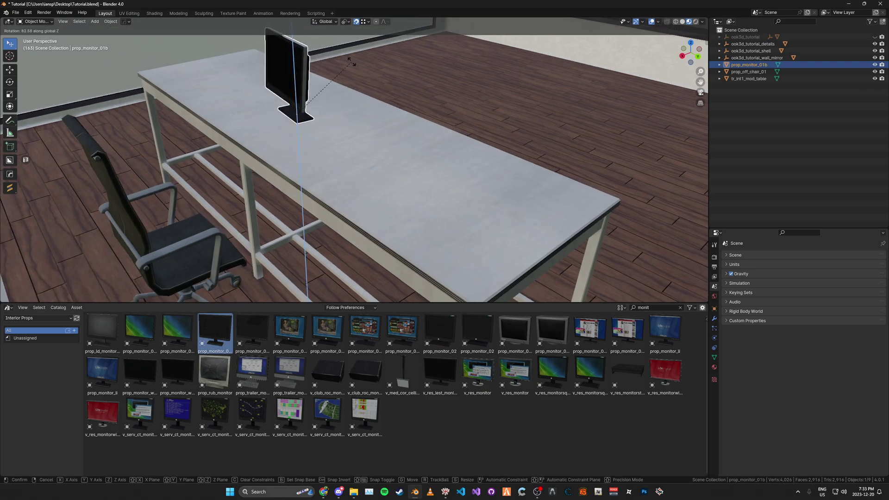
type("z90")
left_click(351, 62)
Step: Shift the monitor along X by about -0.47 m and back about 0.29 m, near the table edge opposite the chair
middle_click_drag(352, 61, 293, 87)
key("g")
key("x")
left_click(502, 112)
scroll(503, 111, "down", 1)
middle_click_drag(502, 111, 492, 139, "shift")
key("g")
key("x")
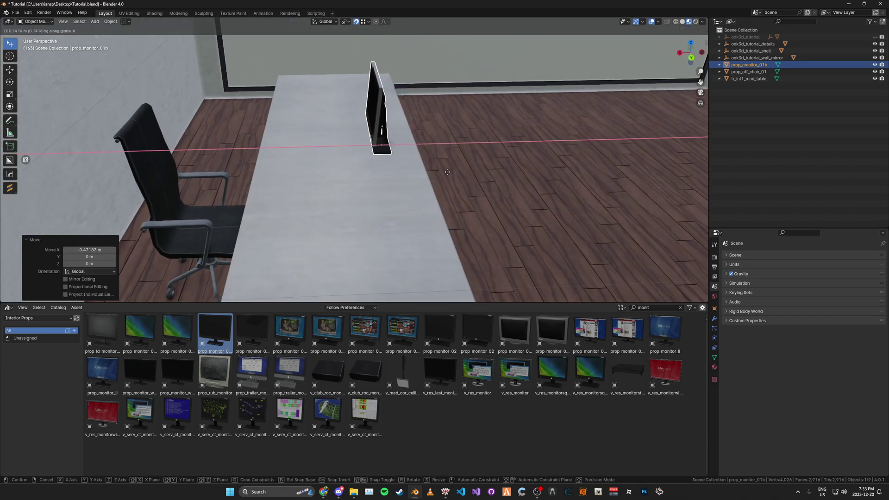
left_click(446, 183)
Step: Move the monitor along Y by about -0.16 m, off the middle of the table
middle_click_drag(447, 183, 556, 200)
middle_click_drag(380, 93, 492, 107, "shift")
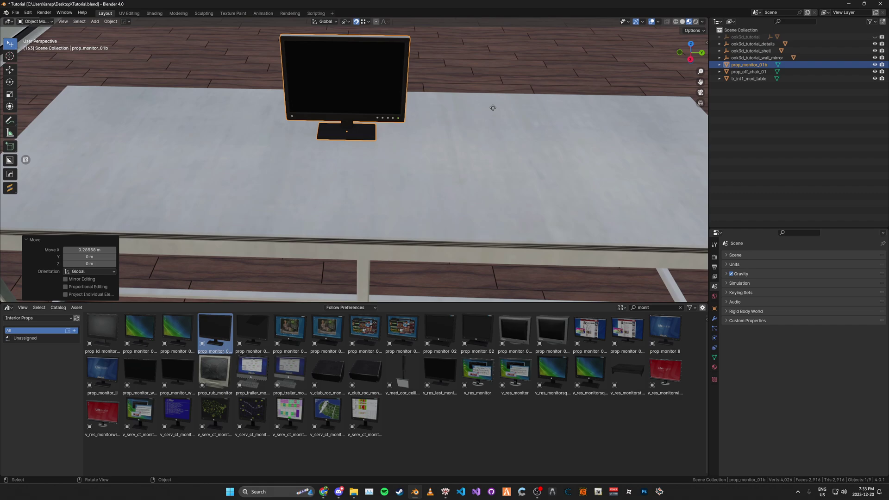
key("g")
key("y")
left_click(480, 114)
Step: Duplicate the monitor along Y so the copy sits edge to edge with the original, and select both monitors
key("shift+d")
key("x")
key("y")
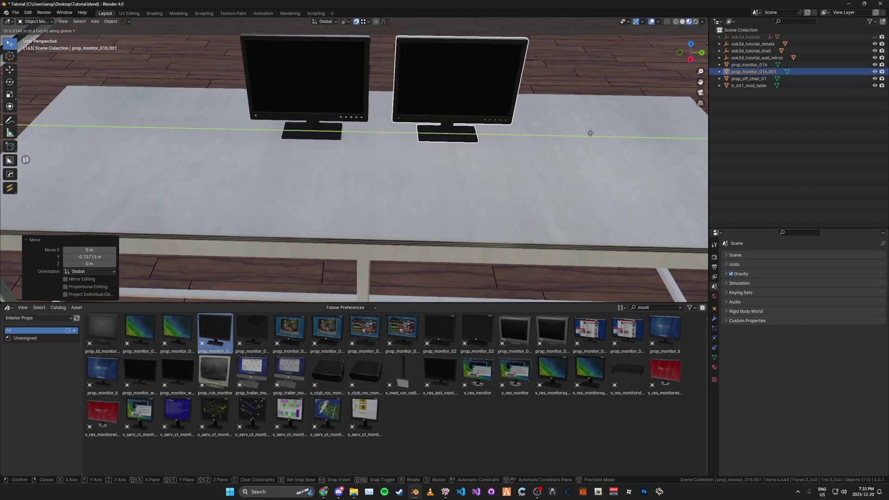
left_click(571, 144)
left_click(329, 118, "shift")
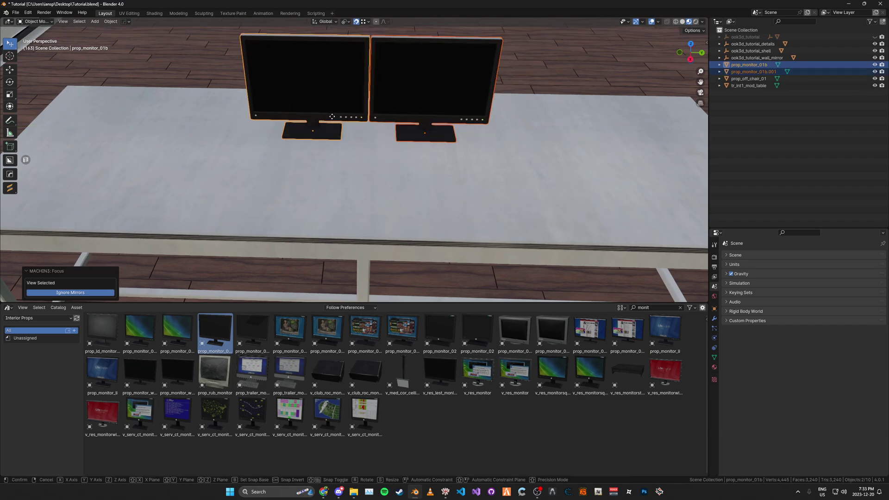
Step: Move both monitors together along Y by about 0.04 m on the table
key("f")
scroll(343, 55, "up", 2)
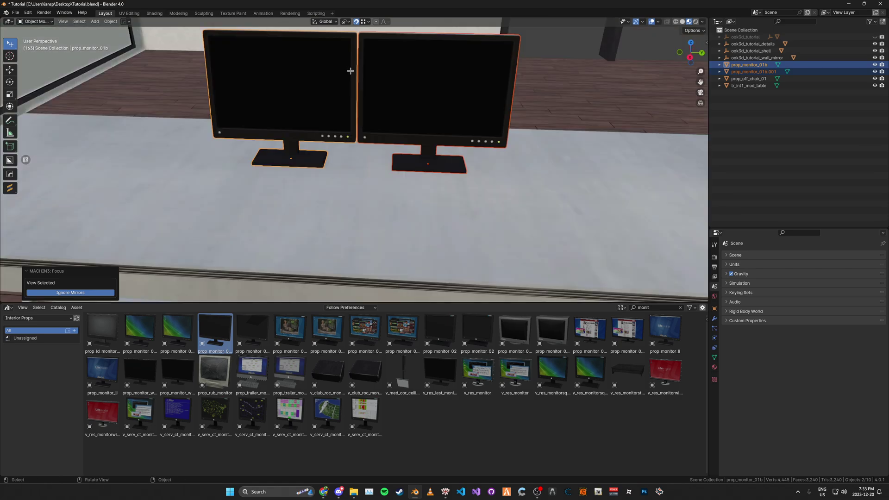
key("g")
key("y")
left_click(361, 79)
middle_click_drag(362, 79, 253, 61)
scroll(349, 96, "down", 4)
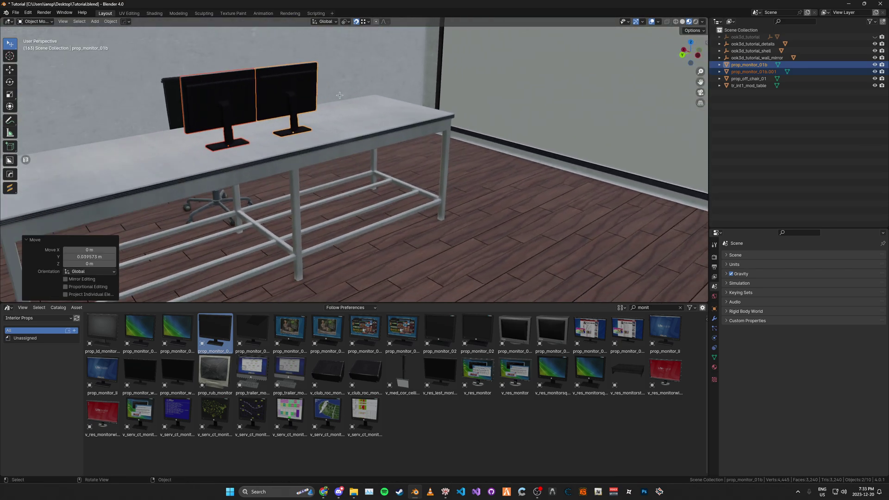
Step: Collapse the asset browser to enlarge the 3D view and save the file
left_click_drag(262, 303, 278, 477)
scroll(349, 264, "down", 8)
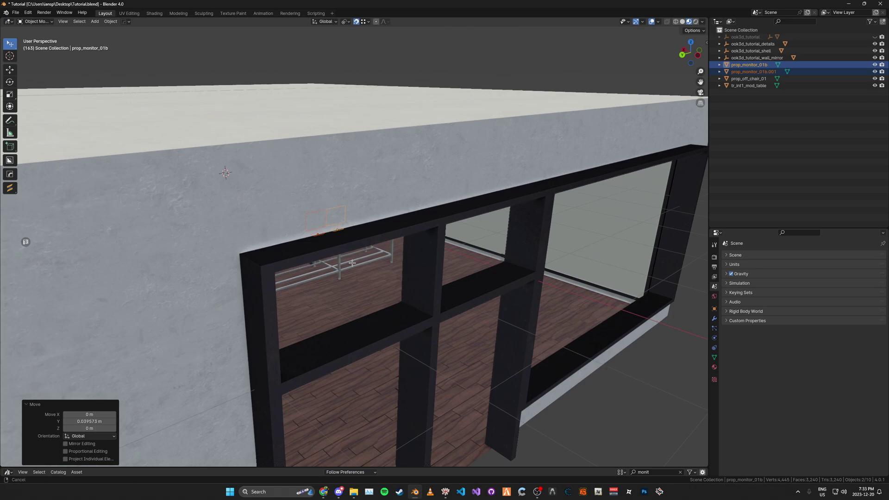
scroll(349, 264, "up", 5)
middle_click_drag(324, 222, 369, 218)
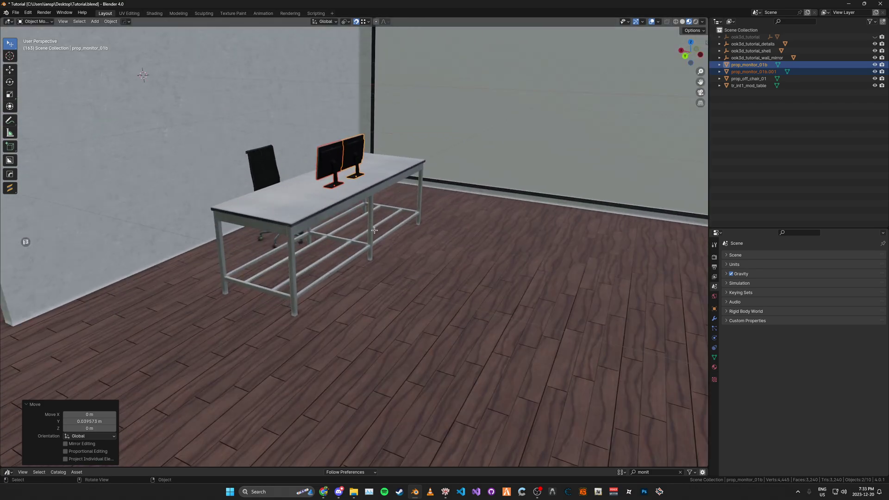
scroll(374, 230, "up", 5)
middle_click(320, 123, "alt")
scroll(319, 122, "up", 1, "alt")
middle_click_drag(319, 123, 345, 103)
key("ctrl+s")
scroll(341, 145, "down", 2)
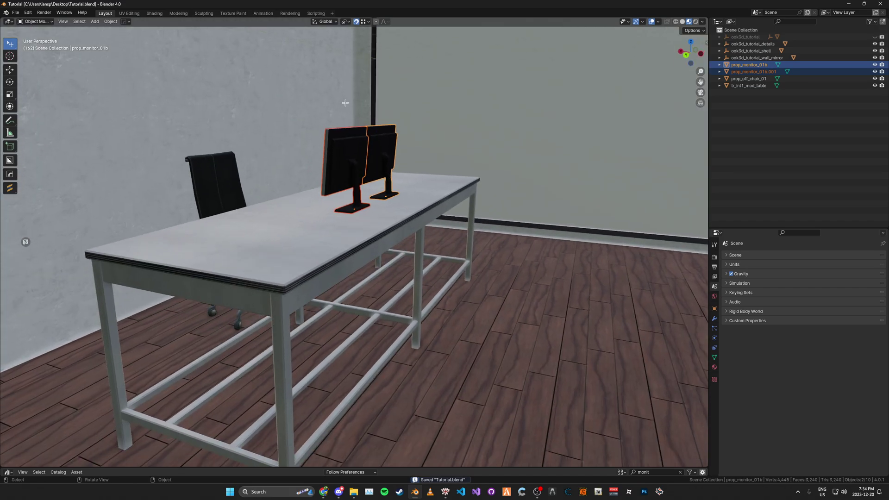
middle_click_drag(347, 217, 375, 149, "shift")
key("ctrl+s")
middle_click_drag(369, 337, 362, 377)
scroll(356, 237, "down", 2)
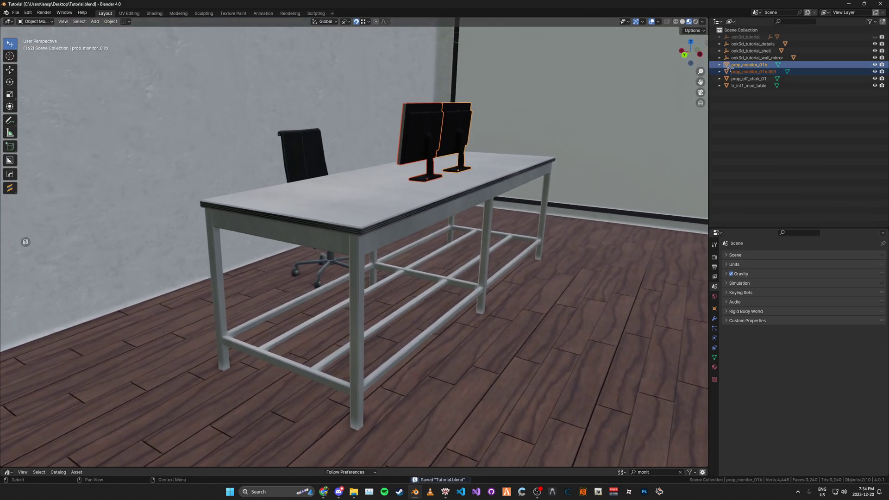
Step: Select the table, office chair and both monitors together and save the file
left_click(737, 85)
left_click(737, 64, "shift")
key("ctrl+s")
Step: Show the entity list of the ook3d_tutorial MLO archetype in the Sollumz archetype definition
middle_click_drag(473, 153, 492, 144)
key("n")
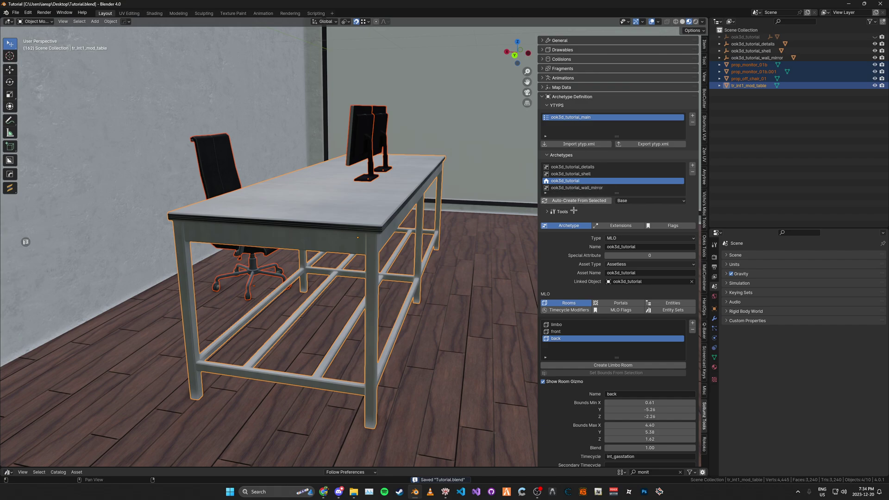
scroll(573, 273, "down", 2)
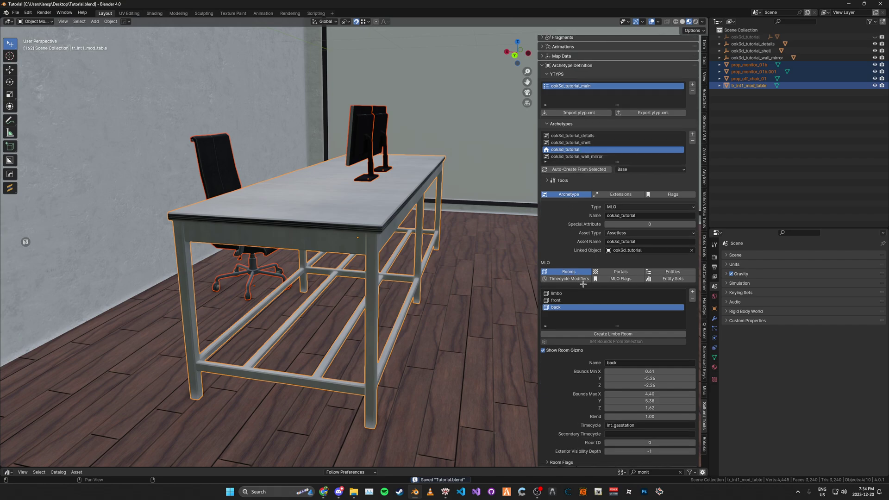
left_click(659, 271)
scroll(659, 271, "down", 3)
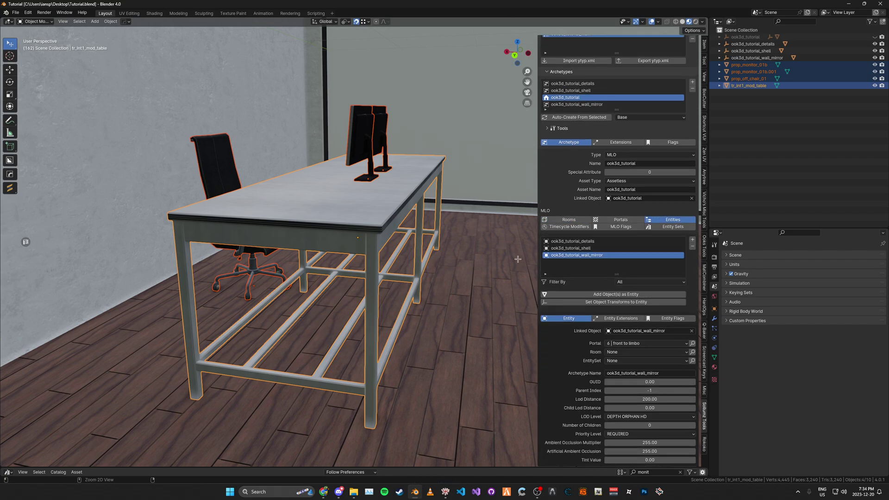
Step: Filter the MLO entities by the front room and add the selected table, chair and monitors as entities
right_click(459, 246)
scroll(457, 211, "down", 2)
middle_click_drag(457, 212, 636, 290)
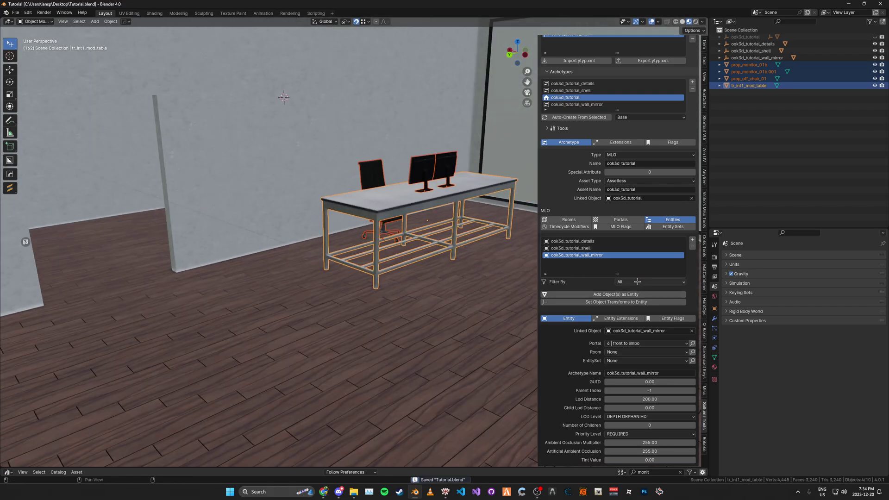
left_click(637, 282)
left_click(636, 297)
left_click(648, 282)
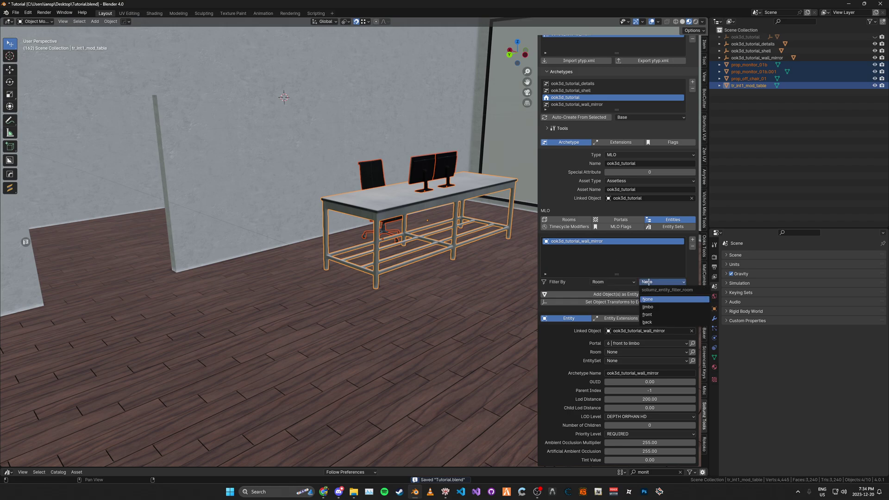
left_click(650, 299)
left_click(658, 282)
left_click(657, 315)
middle_click_drag(324, 209, 358, 216)
left_click(616, 295)
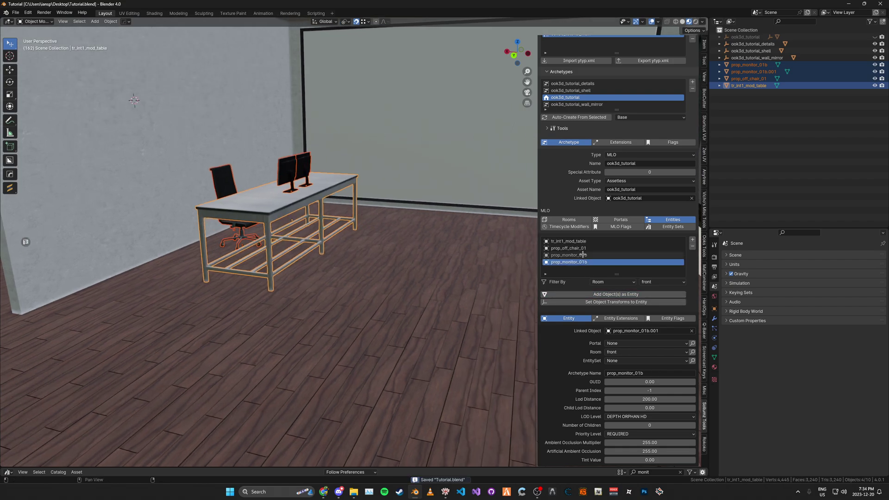
Step: Check the entity settings of the added prop_off_chair_01 and the second prop_monitor_01b
left_click(583, 249)
left_click(569, 263)
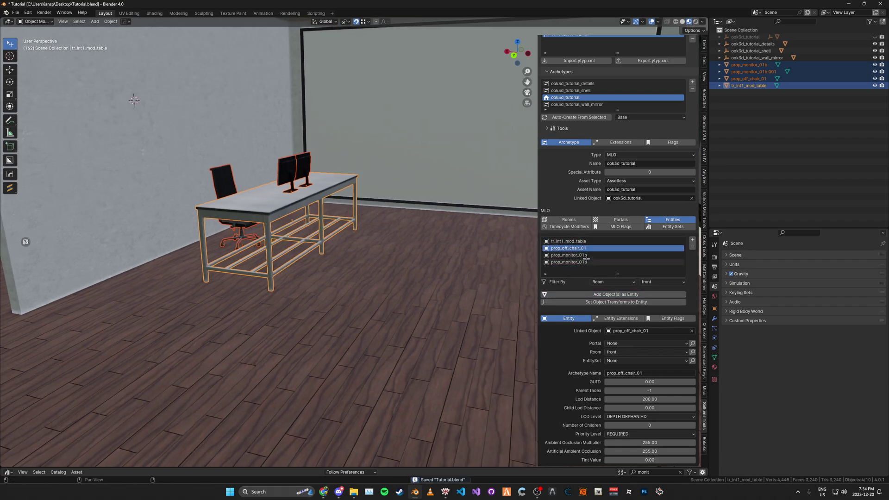
middle_click_drag(262, 211, 279, 218)
scroll(279, 218, "up", 3)
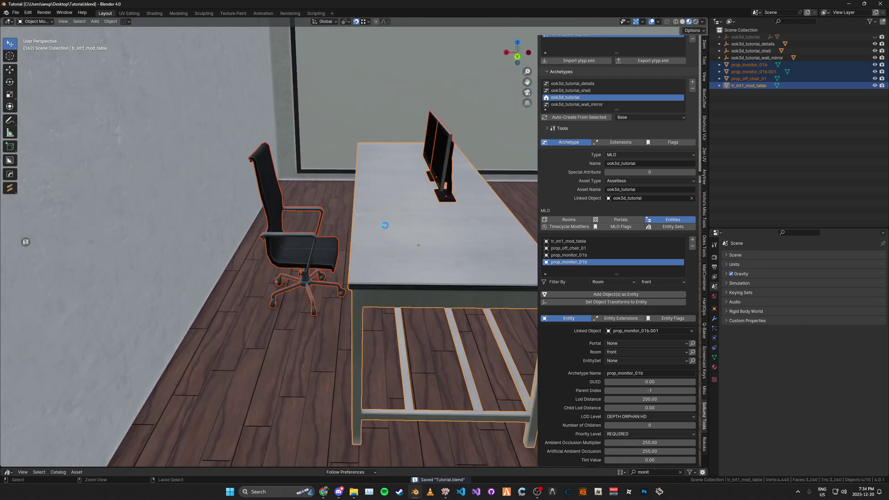
Step: Select the office chair in the scene and save the file
left_click(383, 188)
middle_click_drag(403, 209, 398, 189)
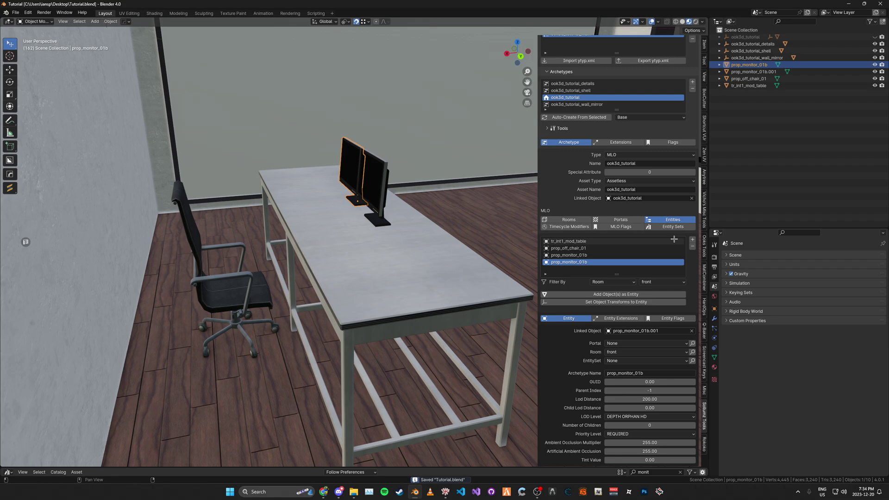
middle_click_drag(312, 274, 338, 255)
left_click(294, 275)
key("ctrl+s")
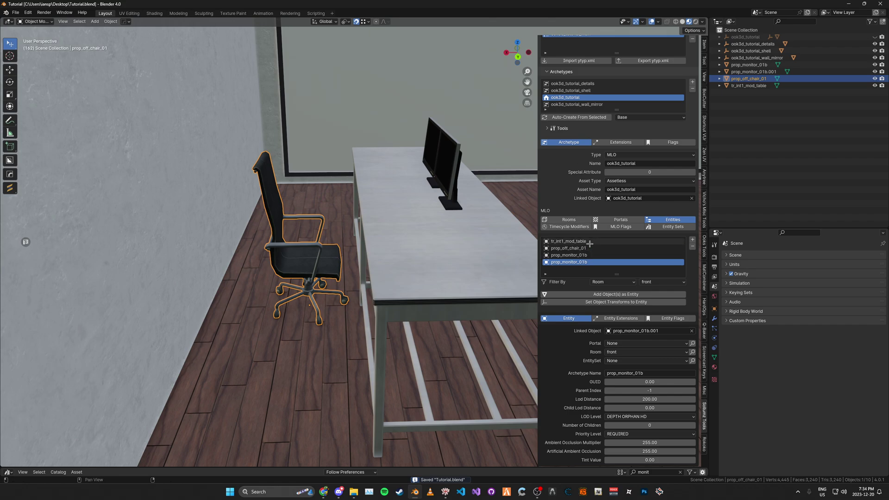
Step: Inspect the entity flags of the chair and both monitor entities, and save the file
left_click(570, 248)
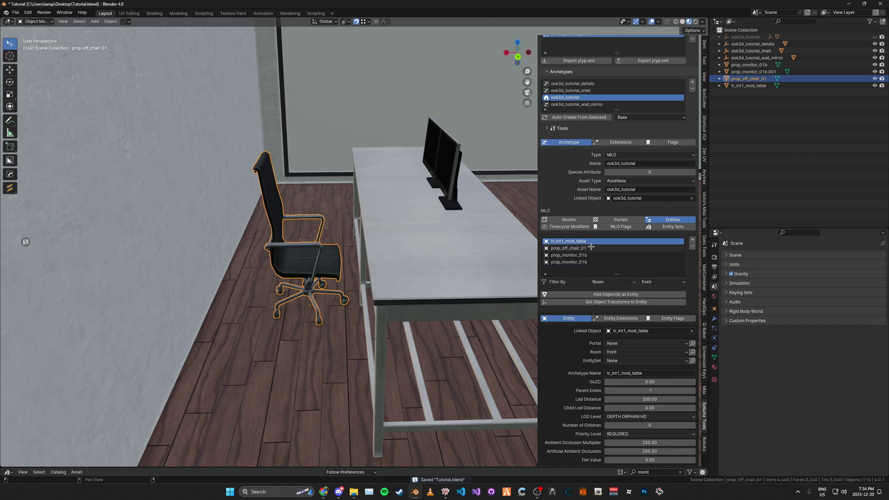
left_click(660, 319)
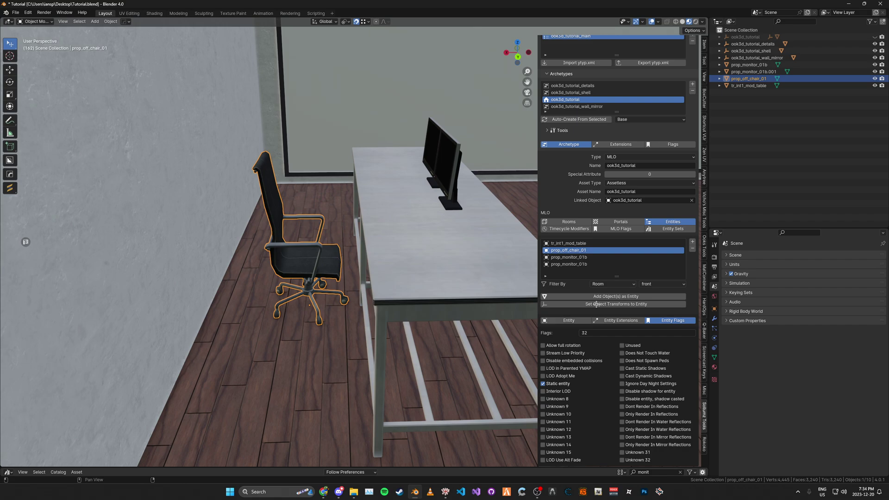
left_click(596, 258)
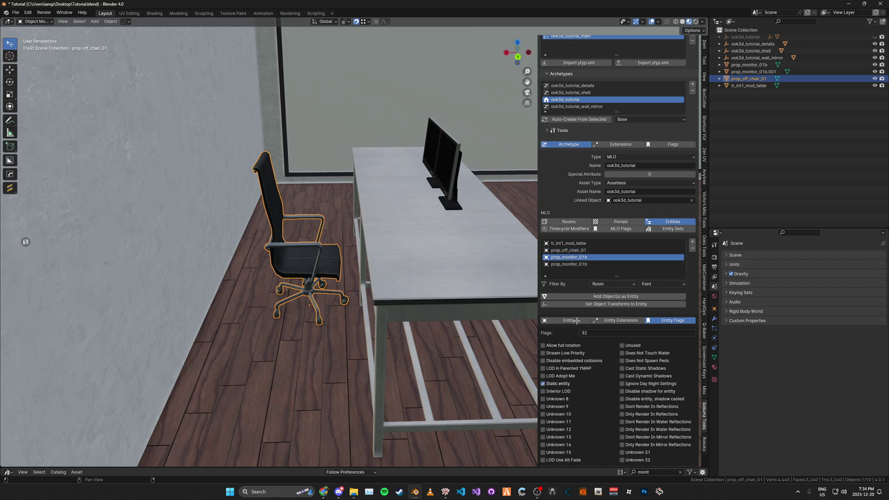
left_click(572, 265)
key("ctrl+s")
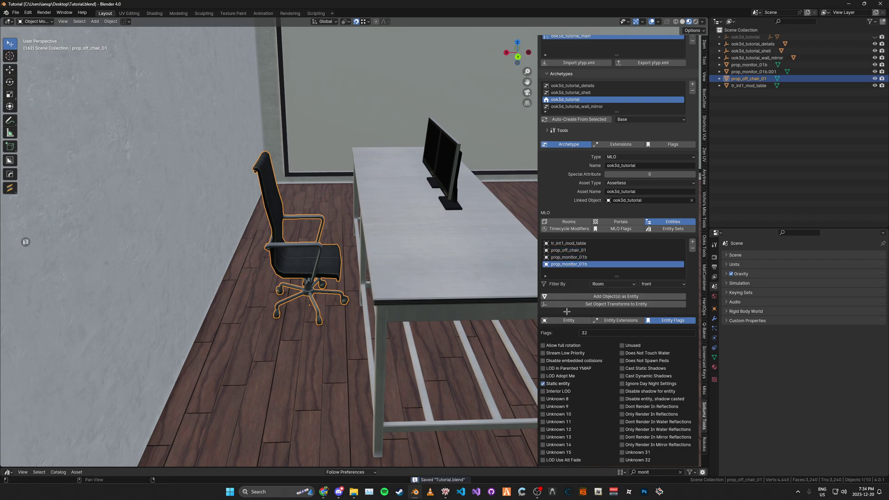
Step: Export the ook3d_tutorial_main archetype definition as ytyp.xml into the sollumz export folder
left_click(566, 320)
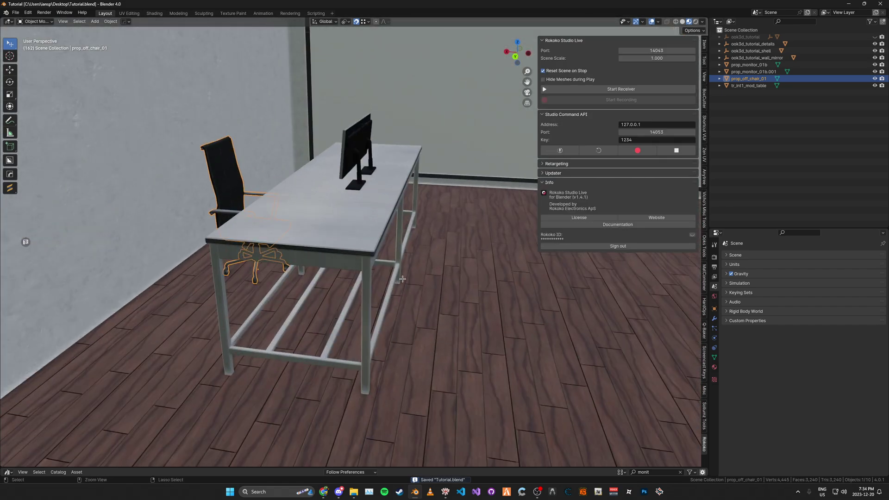
left_click(704, 373)
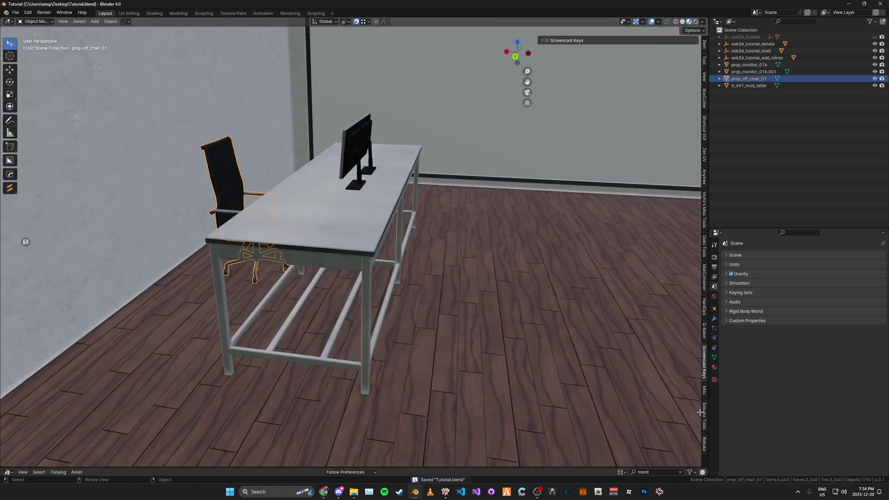
left_click(704, 416)
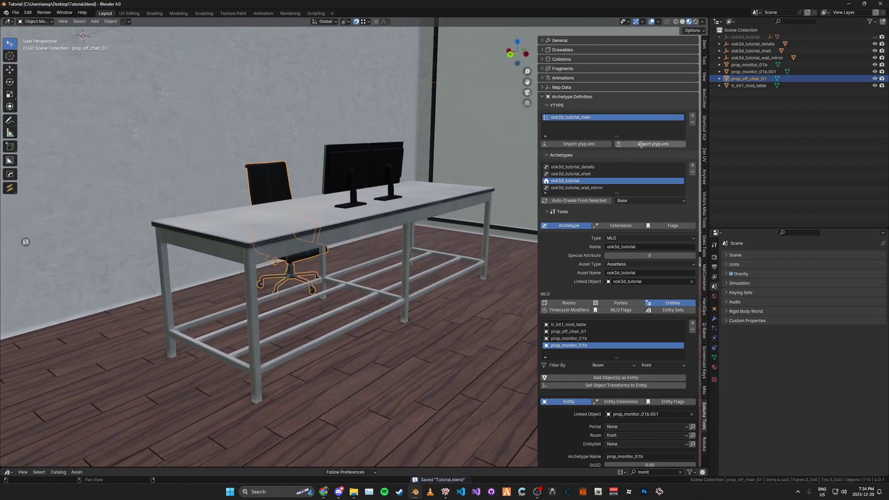
left_click(653, 144)
left_click(116, 168)
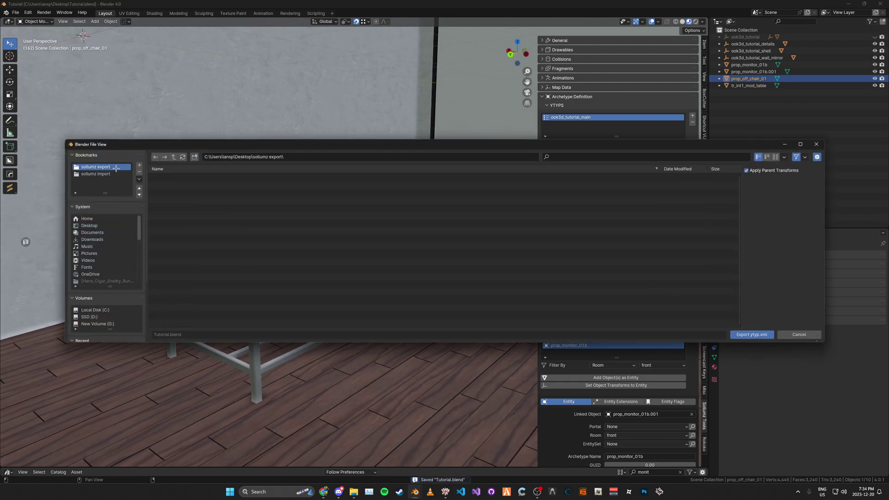
left_click(739, 334)
Step: Switch to CodeWalker's RPF Explorer, update ook3d_tutorial_main.ytyp in 3dmods.rpf with the exported definition and select that file
left_click(446, 492)
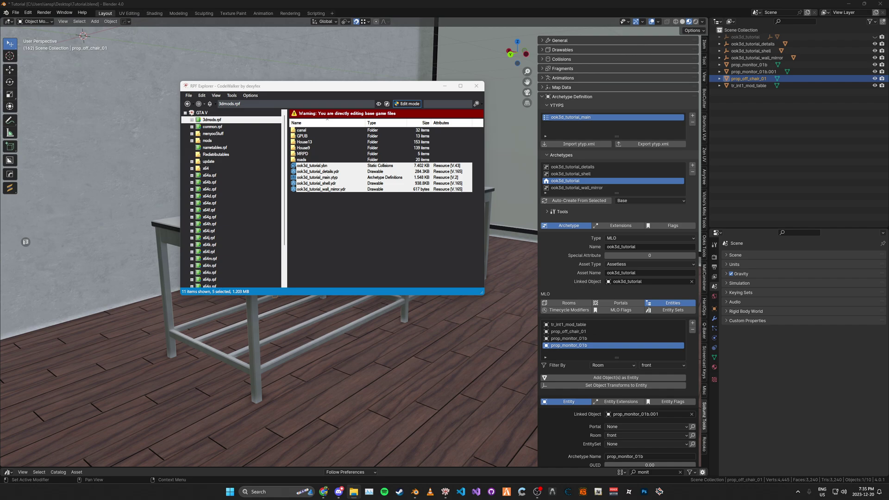
left_click_drag(453, 221, 417, 212)
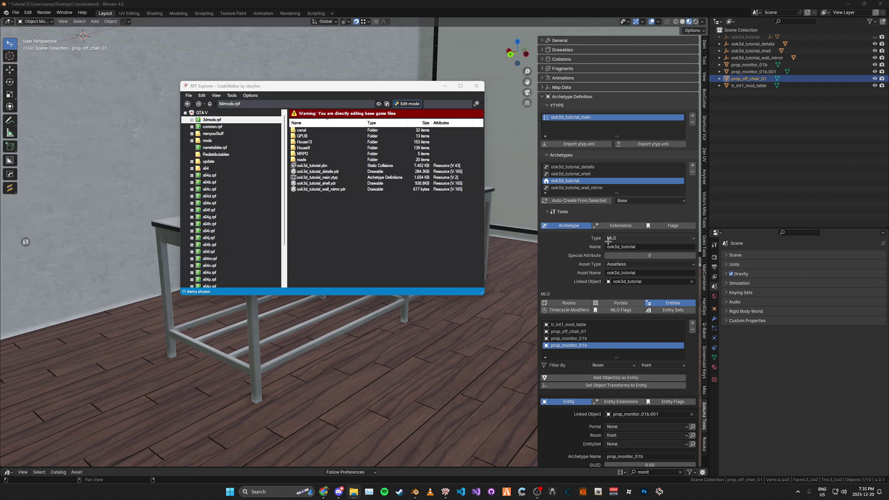
left_click(350, 178)
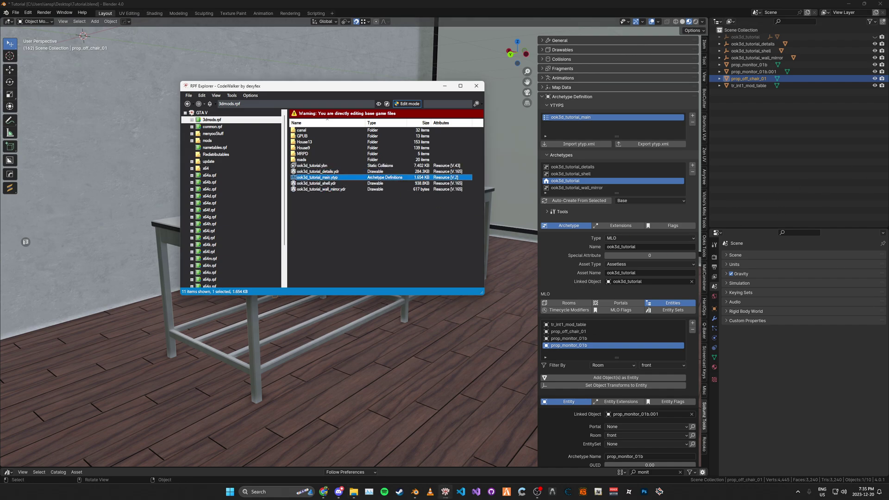
left_click(469, 110)
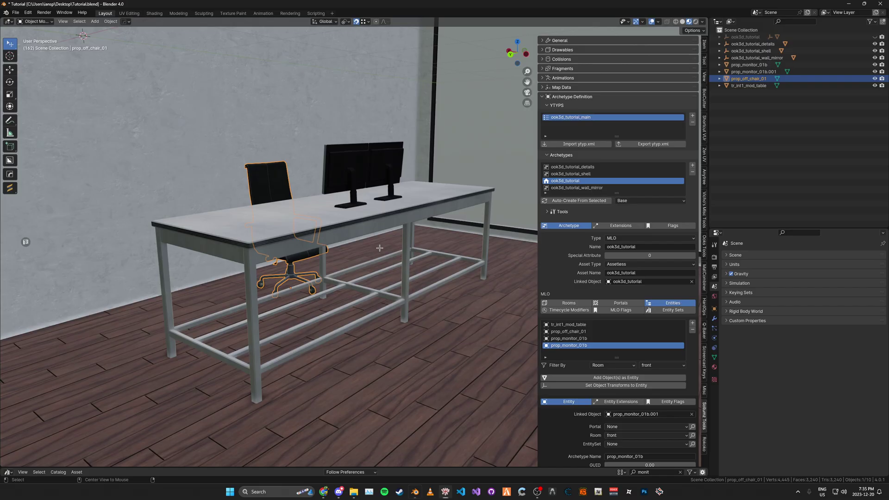
Step: Hide the sidebar in Blender and view the desk setup within the whole room
key("n")
scroll(425, 242, "up", 5)
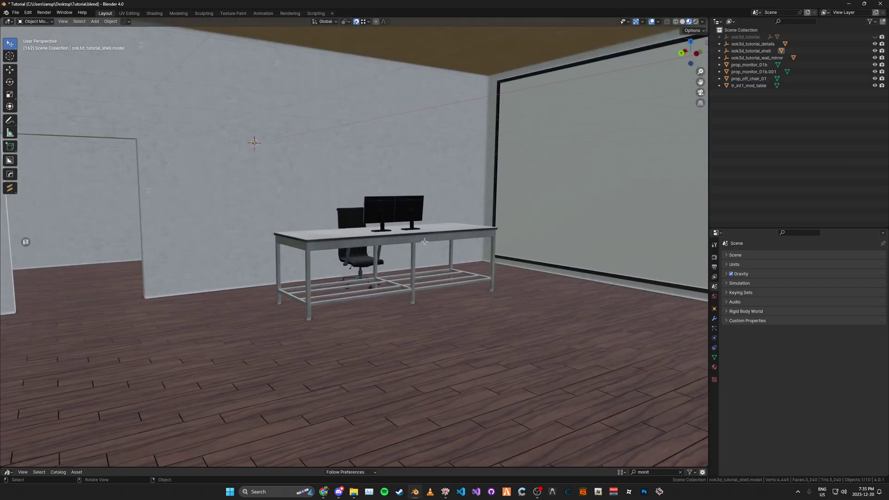
scroll(425, 248, "up", 3)
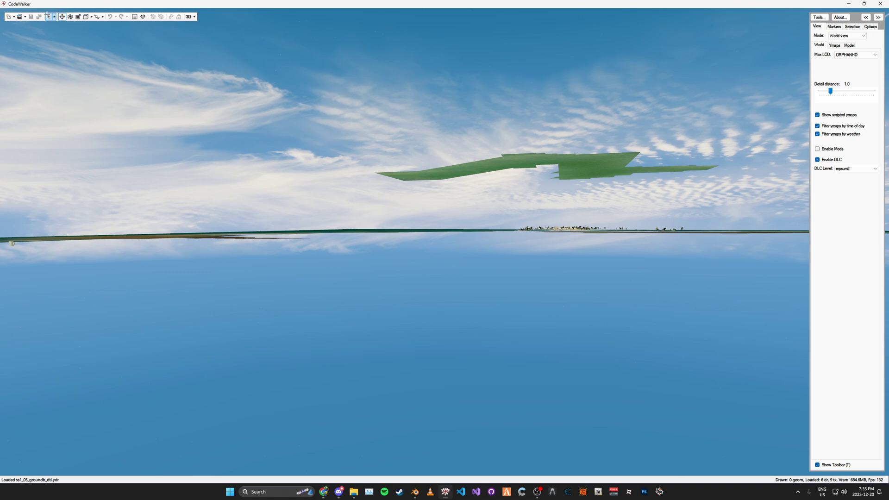
Step: Open tutorial_mlo_placement.ymap from resources/[tests]/tutorial_mlo/stream in the CodeWalker world view
left_click(25, 17)
left_click(38, 34)
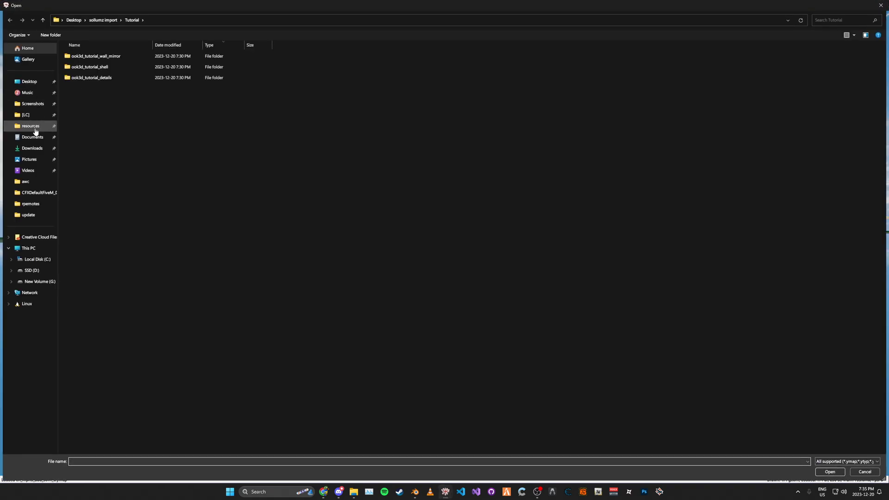
left_click(43, 128)
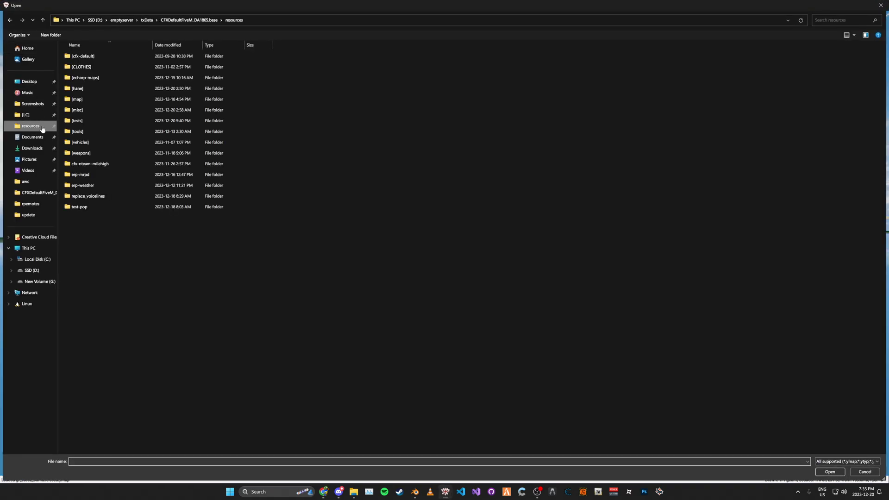
double_click(110, 120)
double_click(110, 67)
double_click(102, 56)
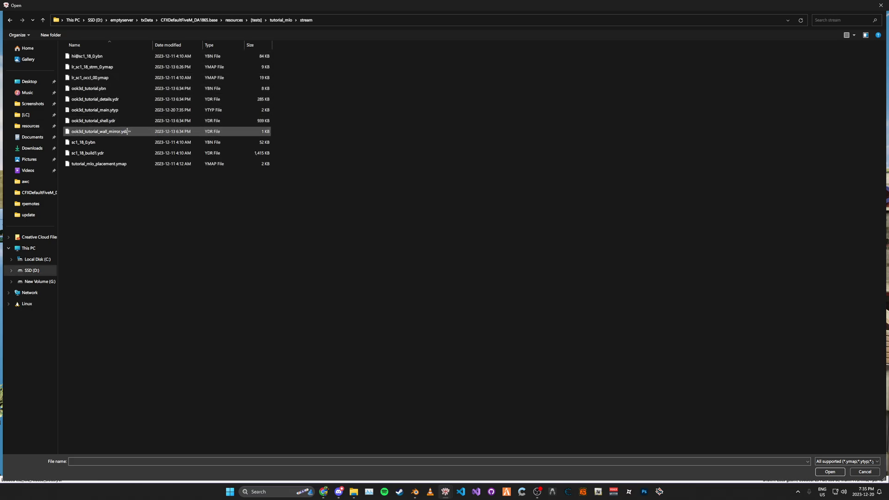
left_click(130, 160)
double_click(129, 163)
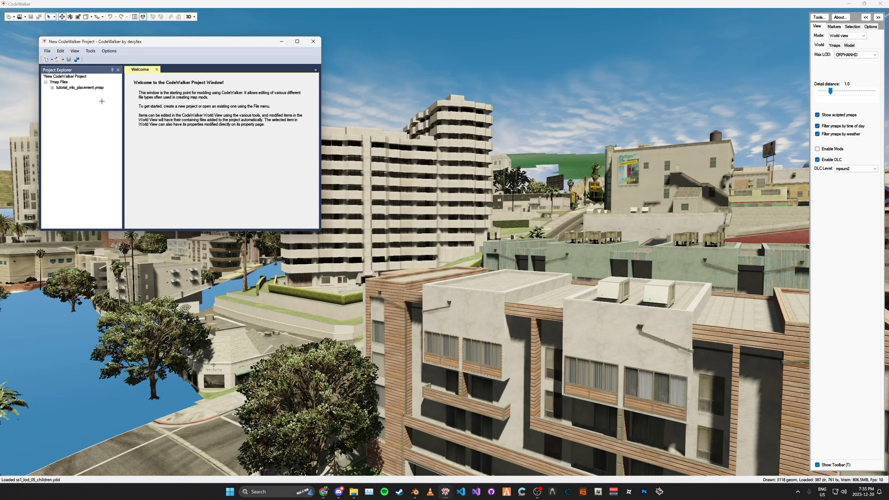
Step: Expand the entities of tutorial_mlo_placement.ymap in the project and select ook3d_tutorial
left_click(52, 88)
left_click(58, 93)
left_click(81, 98)
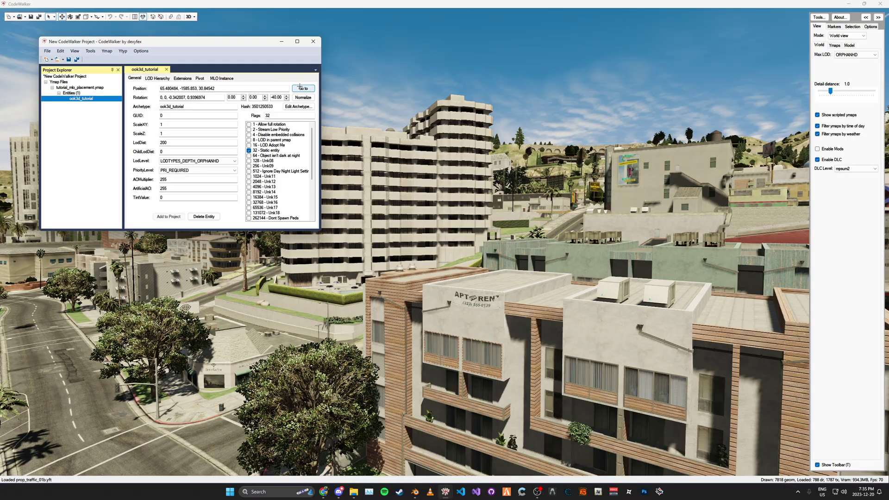
Step: Go to the ook3d_tutorial entity in the world view and inspect the desk, chair and monitors inside the interior
left_click(302, 88)
scroll(446, 176, "up", 15)
left_click_drag(446, 113, 537, 142)
scroll(474, 131, "down", 5)
scroll(474, 131, "up", 8)
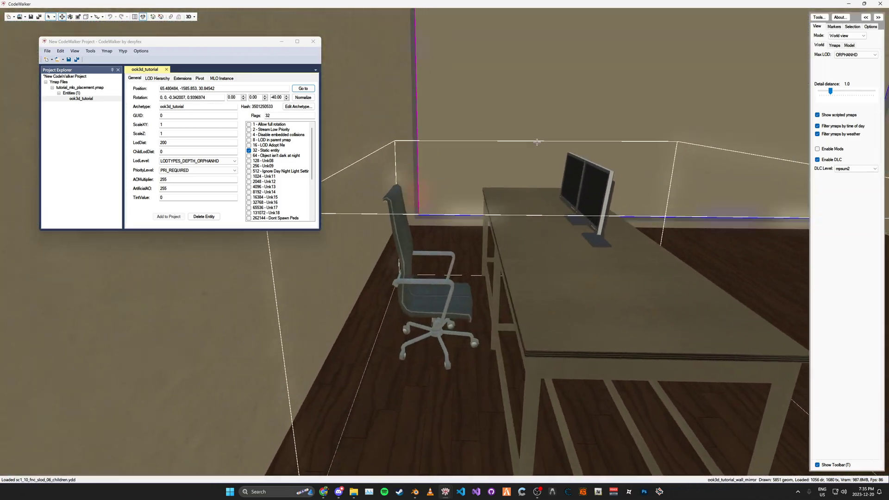
key("s")
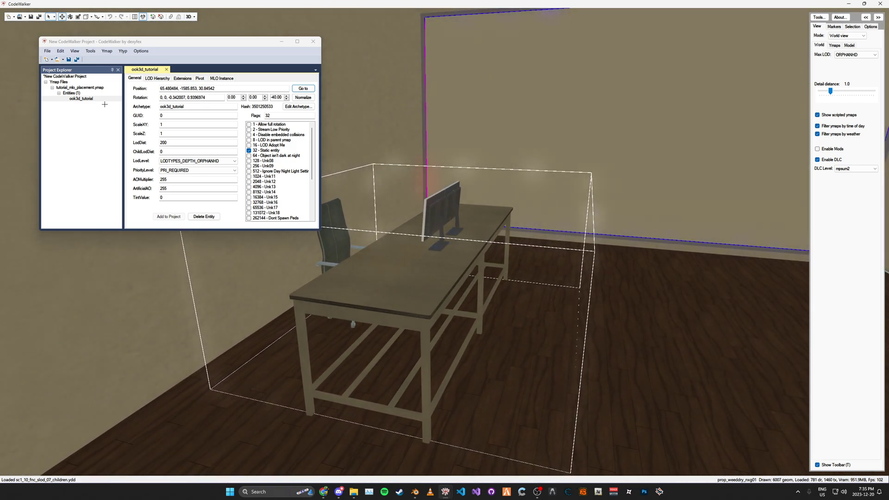
Step: Generate the manifest for tutorial_mlo_placement.ymap and save it over the existing _manifest.ymf in the tutorial_mlo stream folder
left_click(94, 87)
left_click(90, 51)
left_click(111, 59)
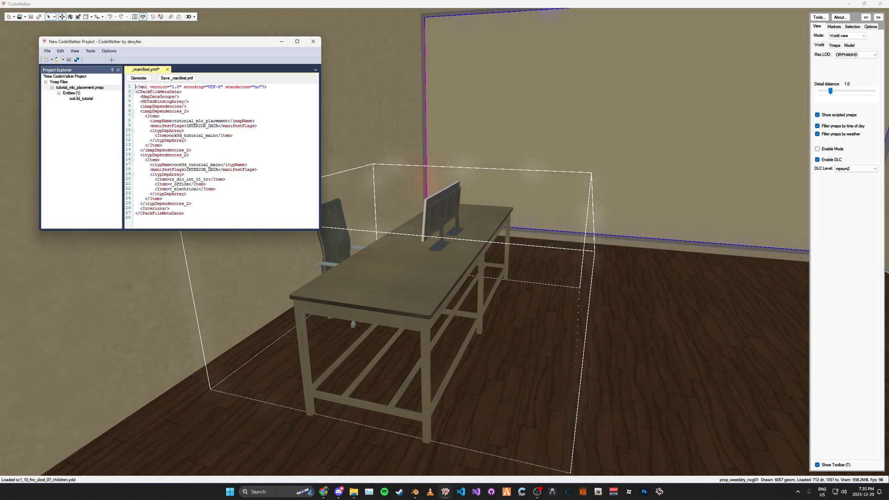
left_click(177, 78)
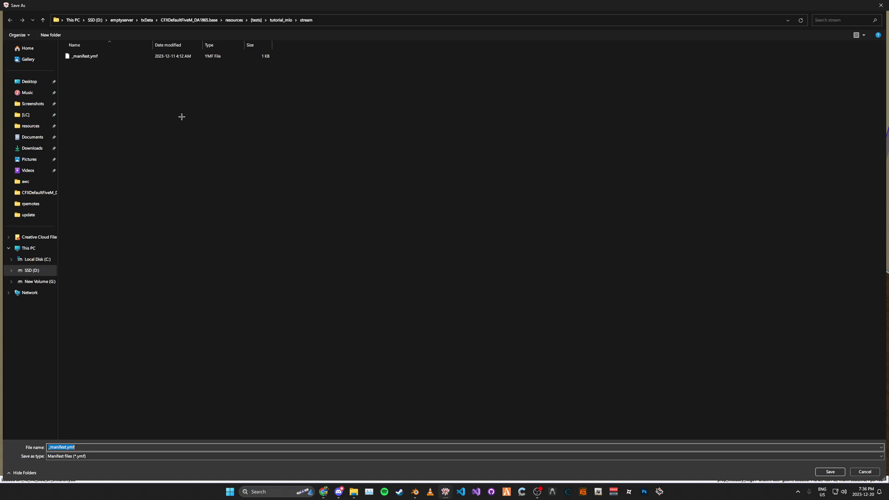
double_click(197, 56)
left_click(460, 245)
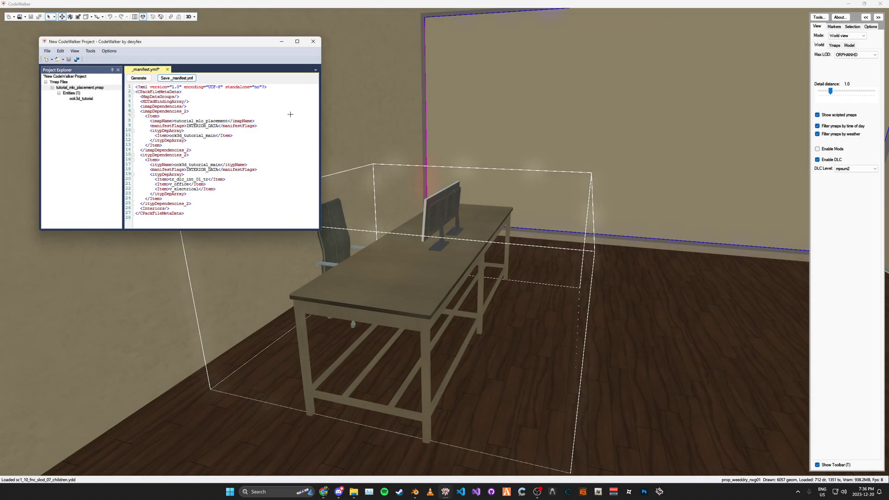
Step: Switch to Blender, view the desk setup within the wider room and save Tutorial.blend
key("alt+Tab")
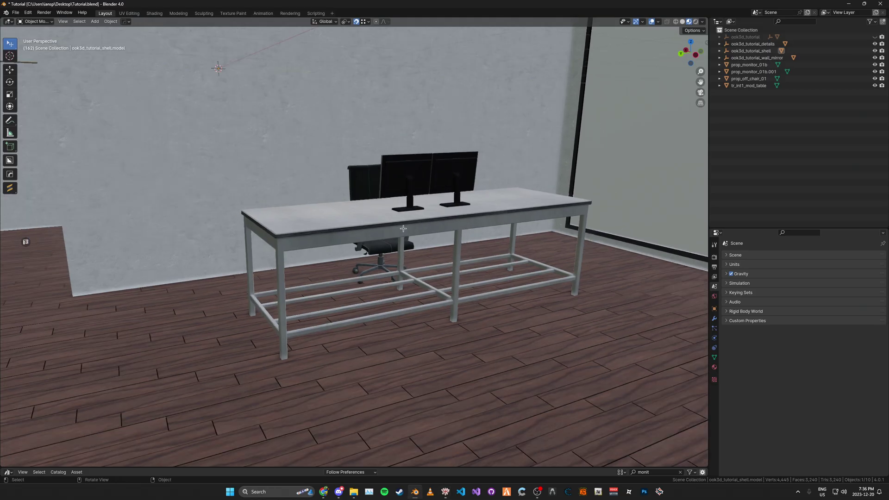
middle_click_drag(399, 267, 339, 205)
left_click(424, 174)
key("ctrl+s")
scroll(384, 226, "down", 2)
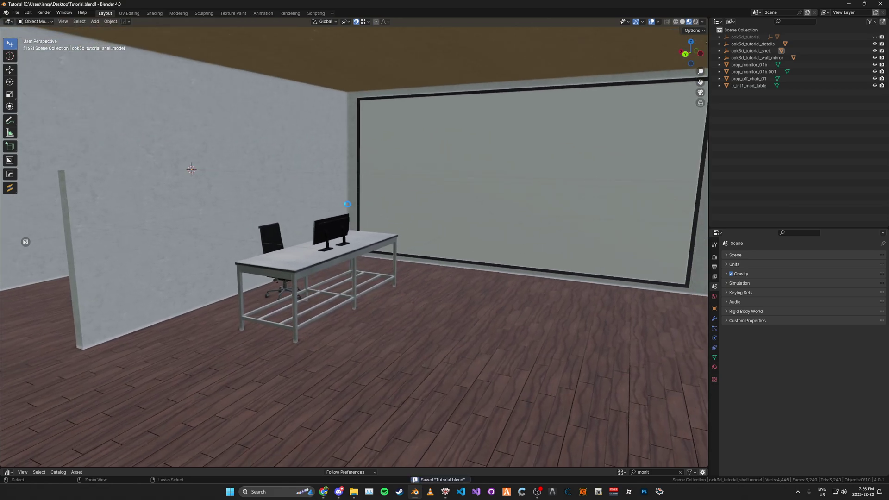
left_click(539, 491)
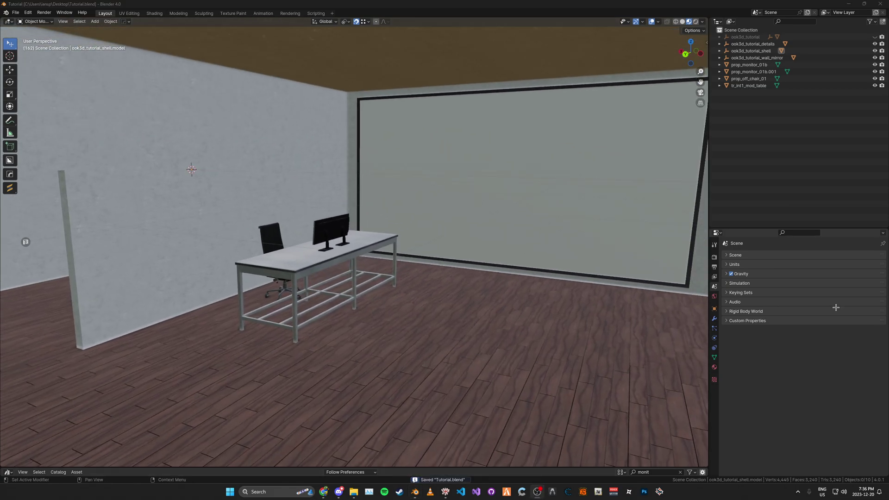